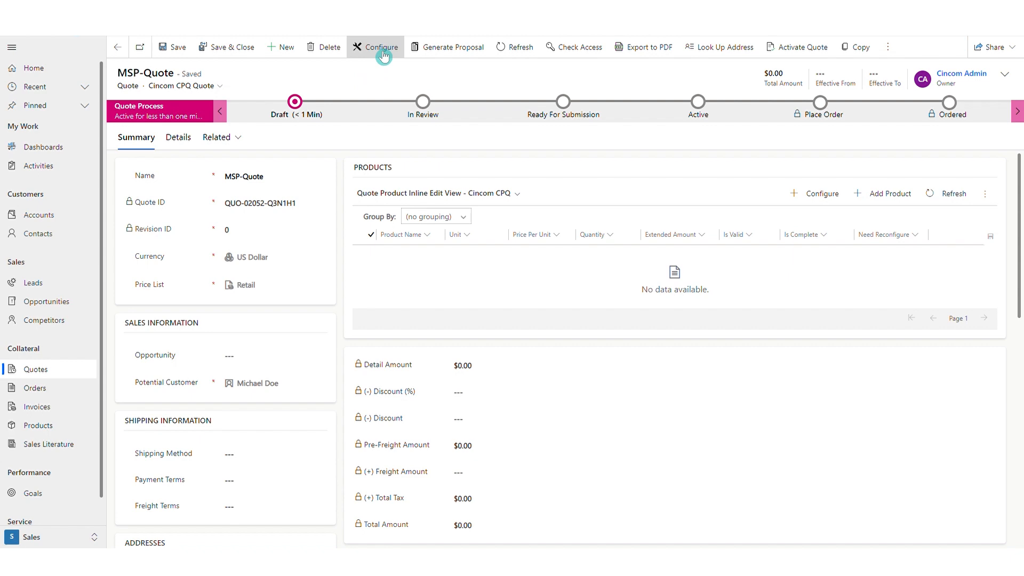
Open the quote's product configurator and add one Managed Hosting Services product under Hosting Services.
{"action": "left_click", "coordinate": [384, 54]}
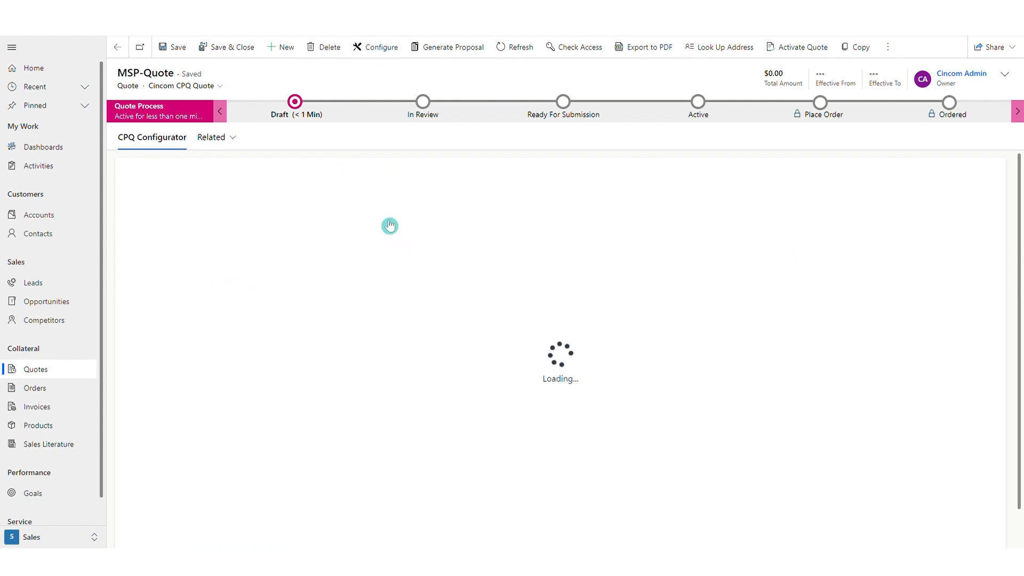
{"action": "scroll", "coordinate": [389, 225], "scroll_direction": "down", "scroll_amount": 5}
{"action": "scroll", "coordinate": [390, 226], "scroll_direction": "down", "scroll_amount": 1}
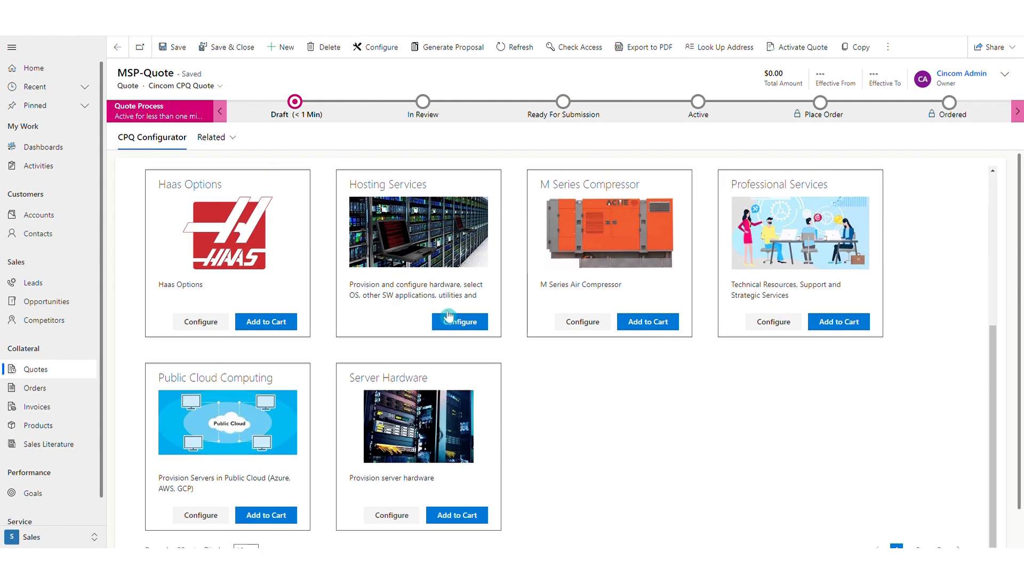
{"action": "left_click", "coordinate": [459, 327]}
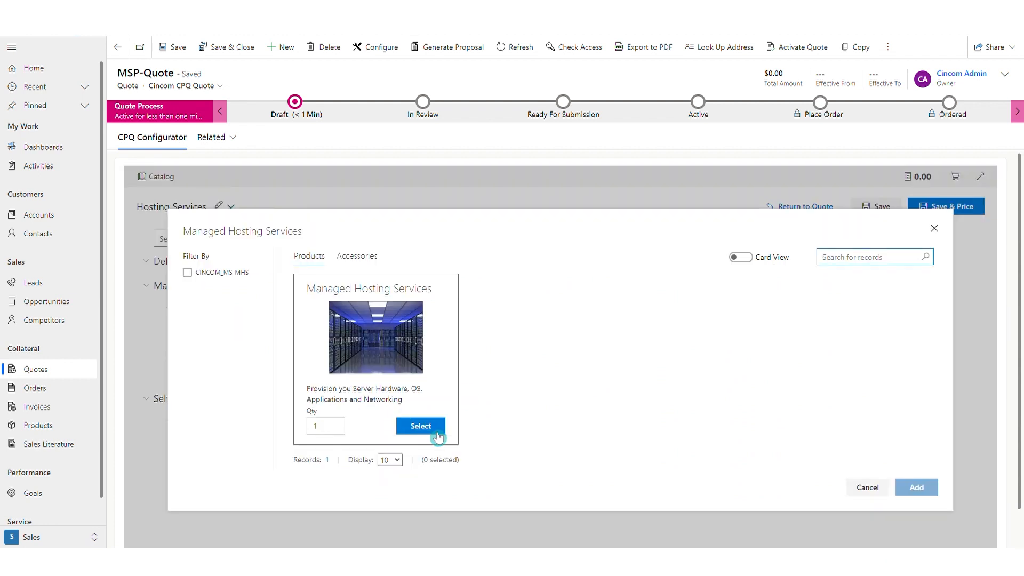
{"action": "left_click", "coordinate": [410, 425]}
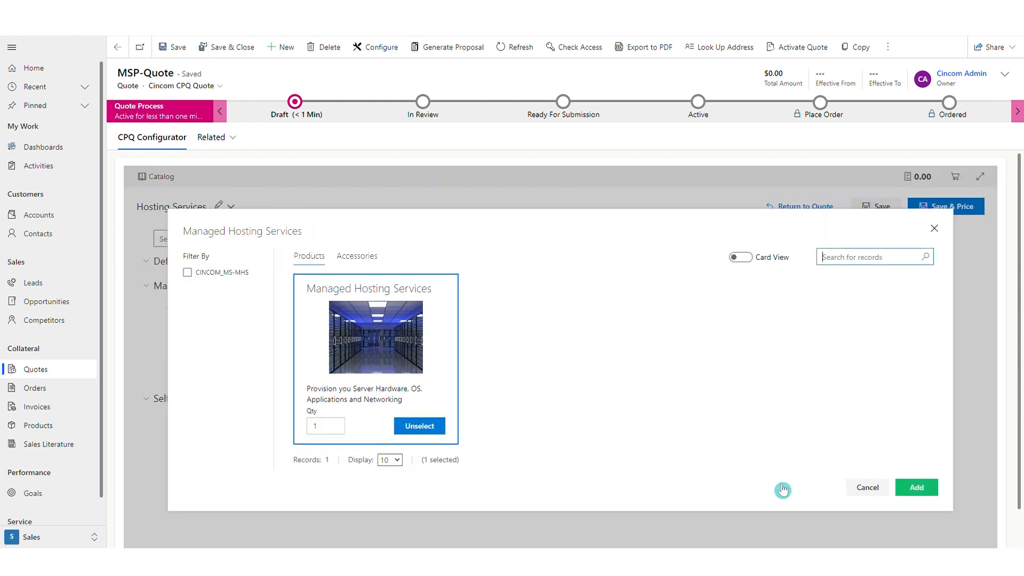
{"action": "left_click", "coordinate": [917, 490]}
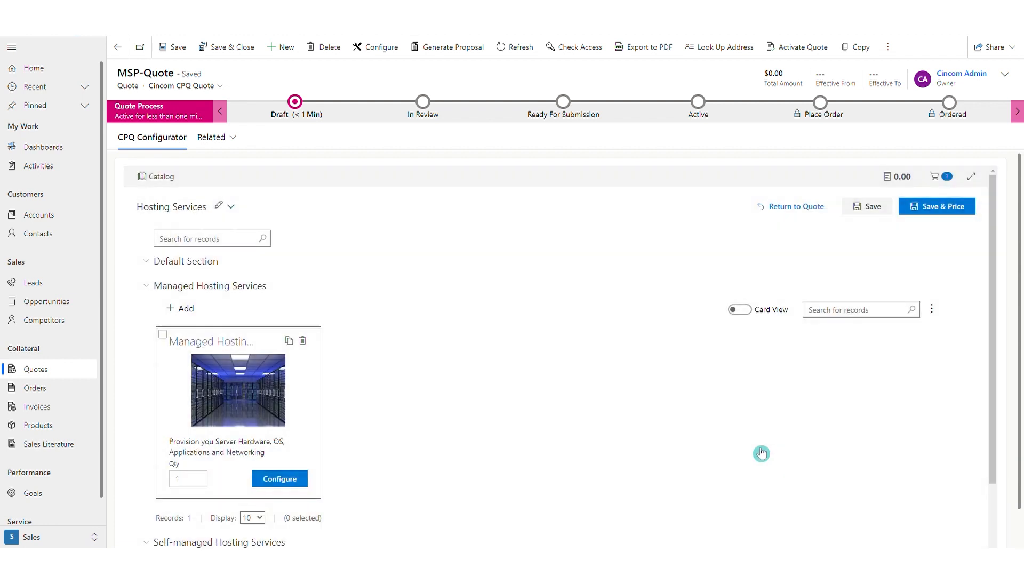
Configure Managed Hosting Services by adding one Server Hardware product to its Hardware section.
{"action": "left_click", "coordinate": [280, 480]}
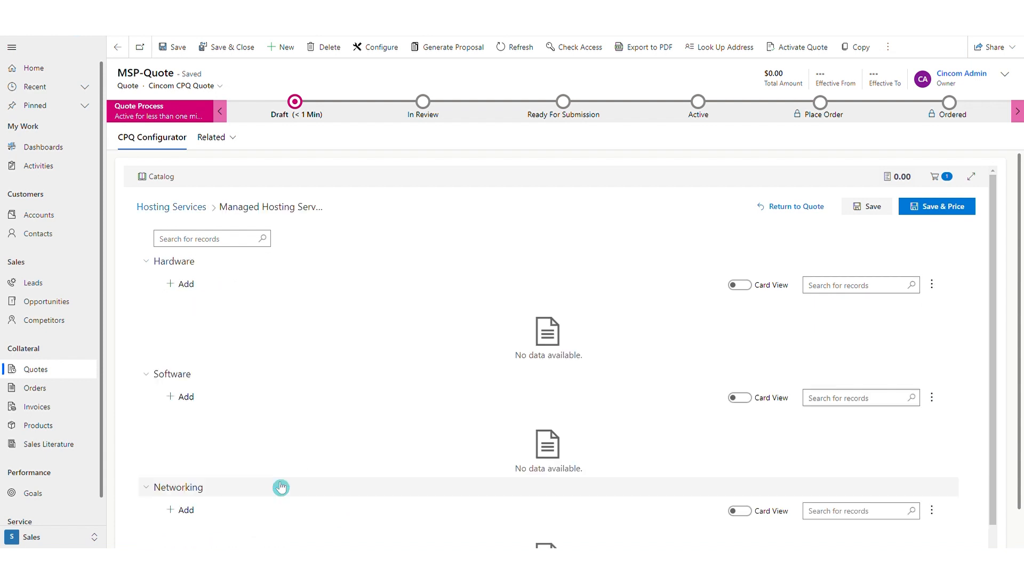
{"action": "left_click", "coordinate": [194, 292]}
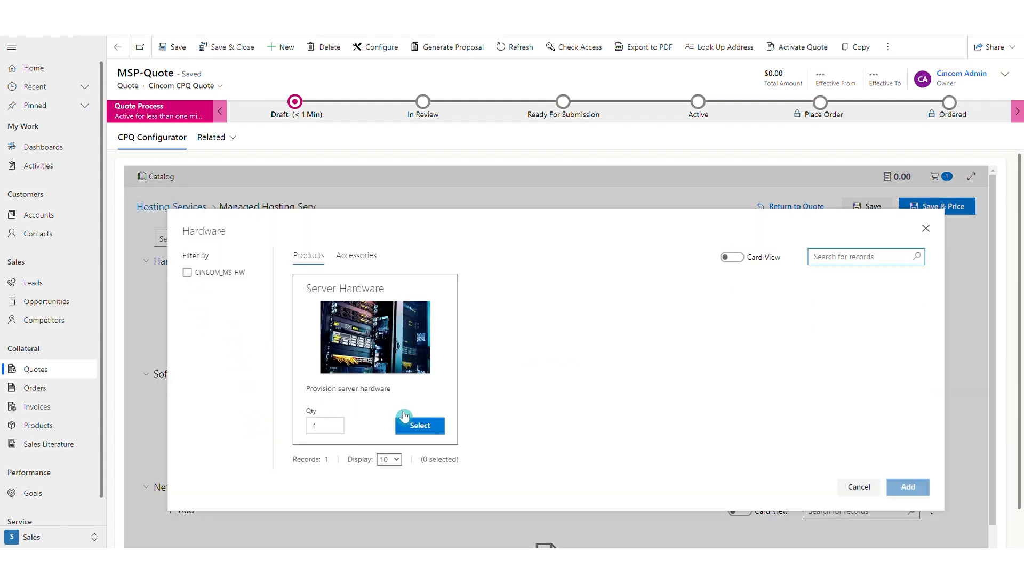
{"action": "left_click", "coordinate": [419, 425]}
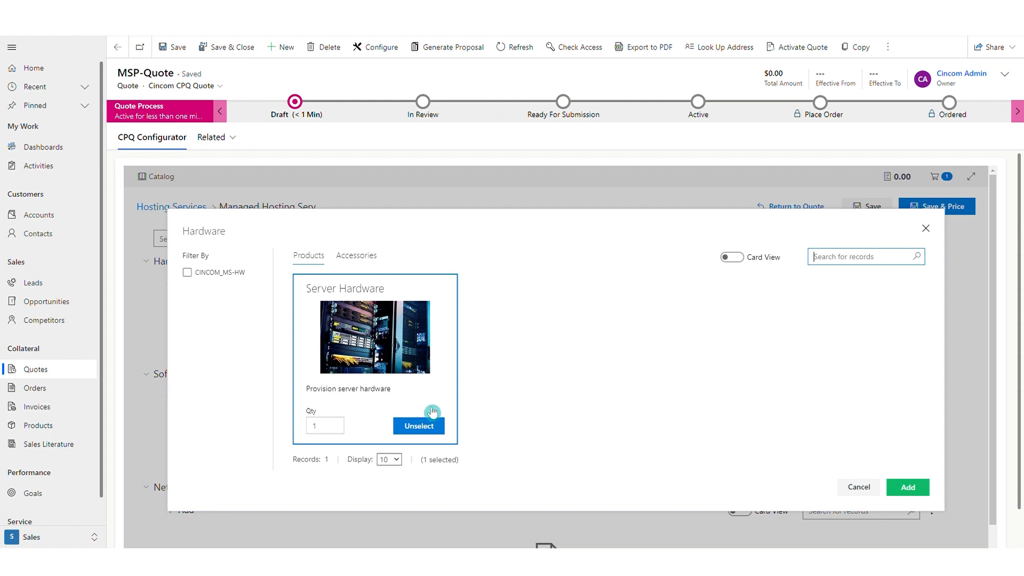
{"action": "left_click", "coordinate": [912, 491]}
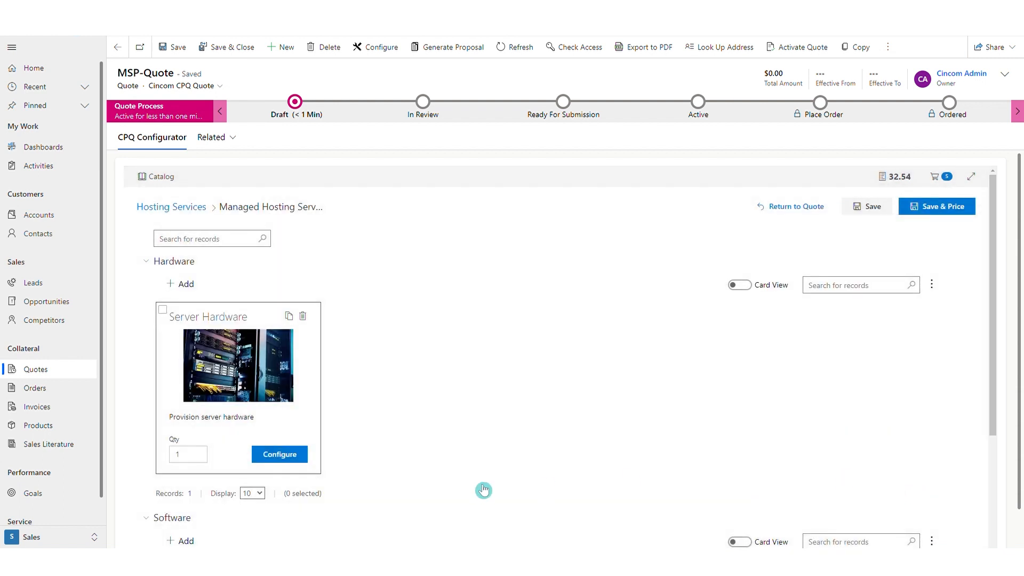
Open the Server Hardware configuration and use Help Me Choose to set the server's purpose to Database.
{"action": "left_click", "coordinate": [276, 453]}
{"action": "scroll", "coordinate": [325, 445], "scroll_direction": "down", "scroll_amount": 2}
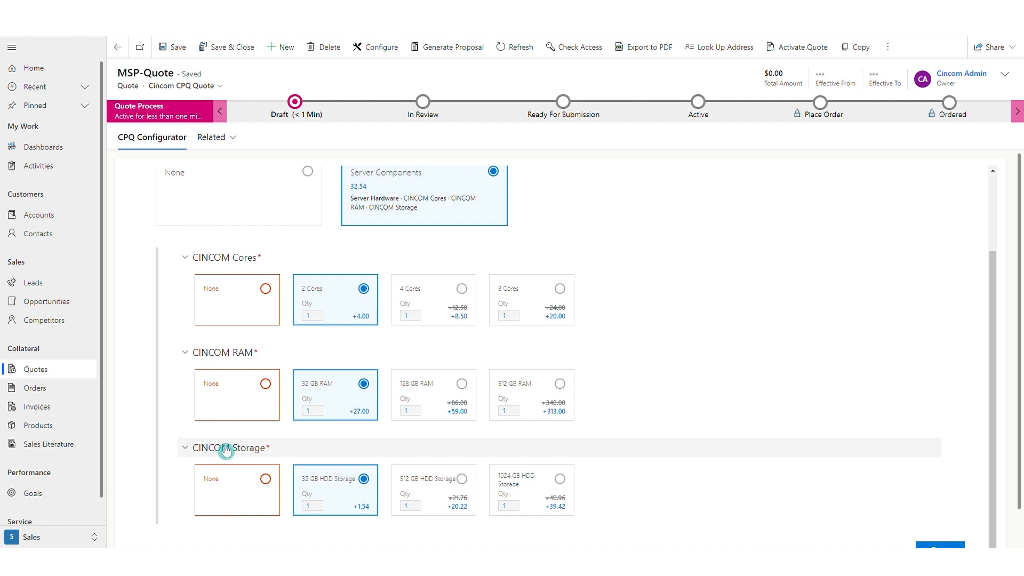
{"action": "scroll", "coordinate": [226, 451], "scroll_direction": "up", "scroll_amount": 2}
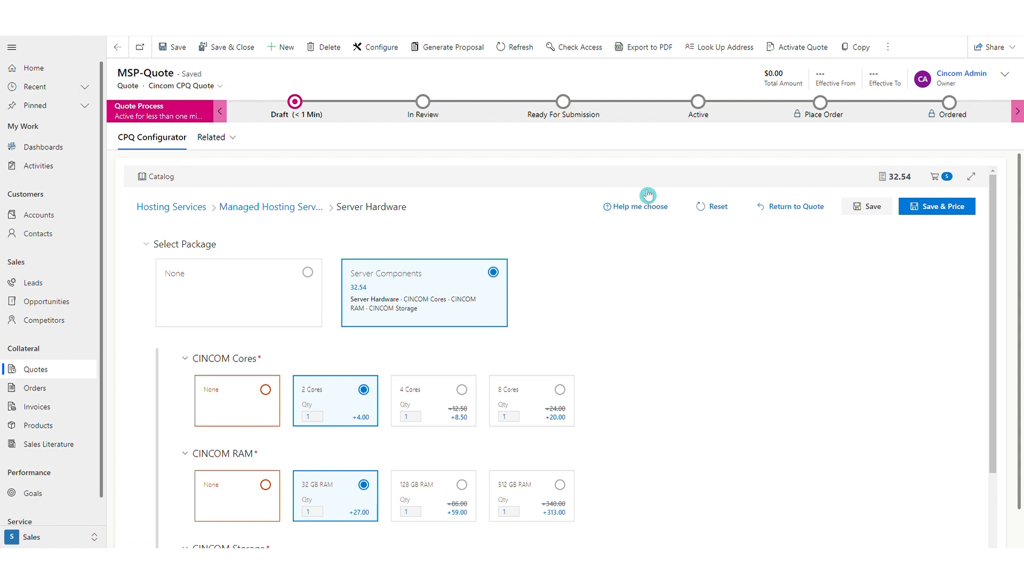
{"action": "left_click", "coordinate": [636, 208]}
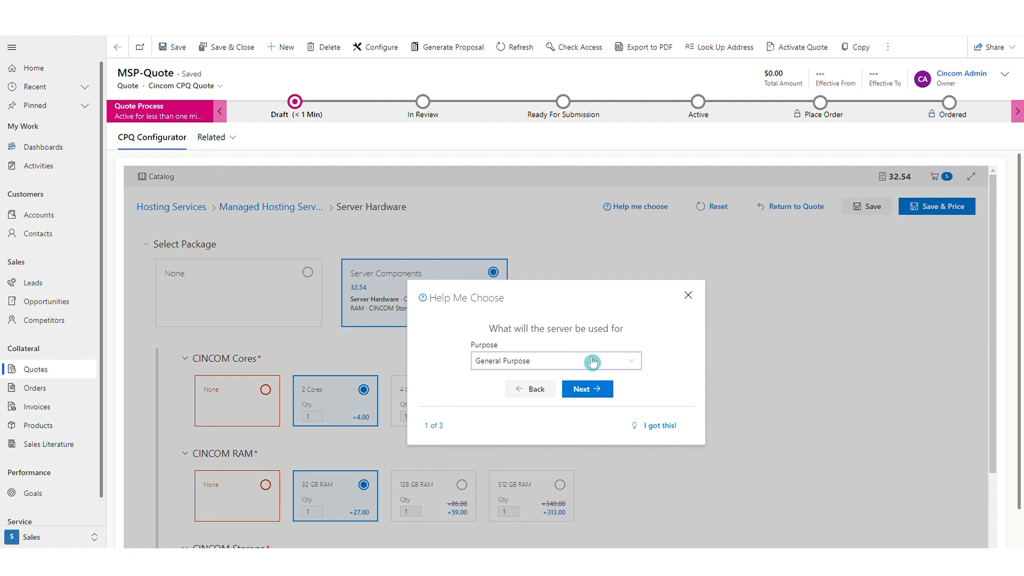
{"action": "left_click", "coordinate": [593, 362]}
{"action": "scroll", "coordinate": [576, 398], "scroll_direction": "down", "scroll_amount": 1}
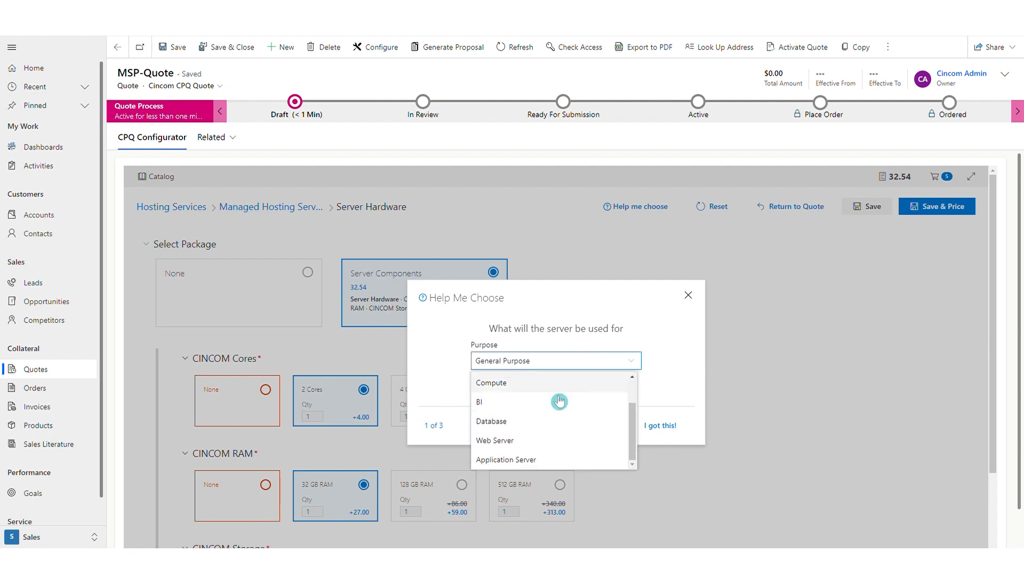
{"action": "left_click", "coordinate": [526, 425]}
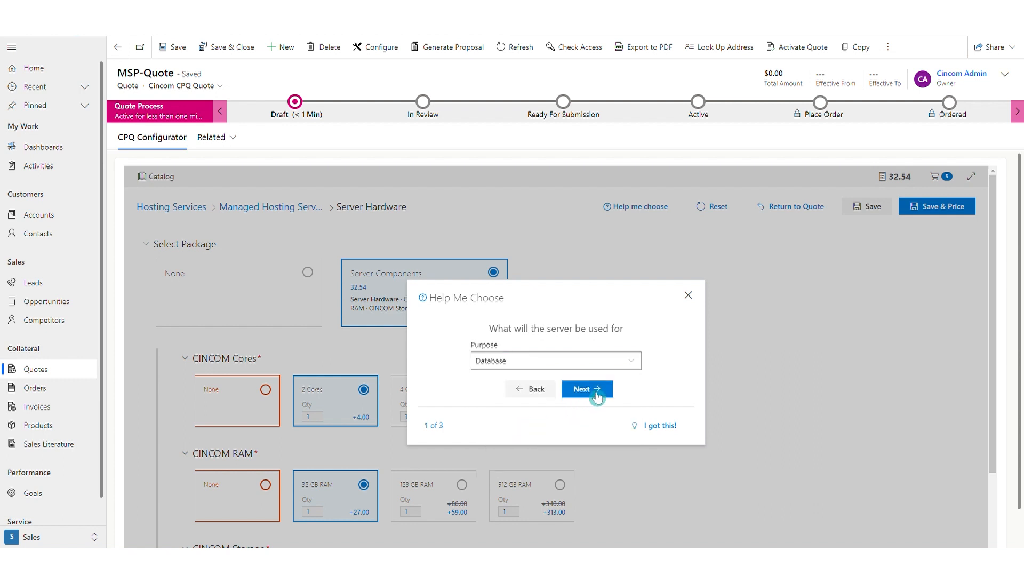
{"action": "left_click", "coordinate": [592, 390]}
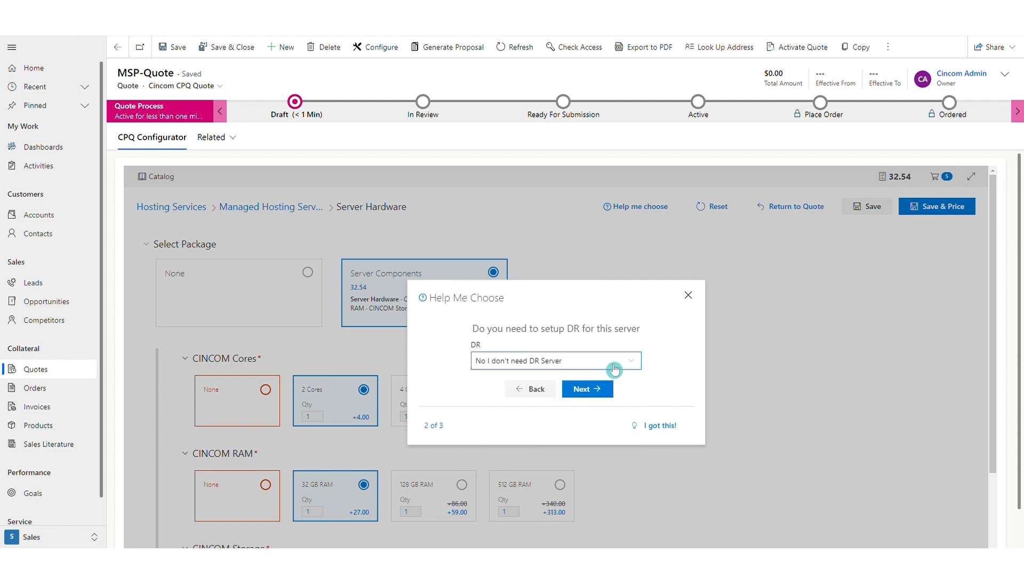
Answer that a DR server is needed, set backups to "More often than that", and accept the guided configuration.
{"action": "left_click", "coordinate": [607, 367]}
{"action": "left_click", "coordinate": [567, 400]}
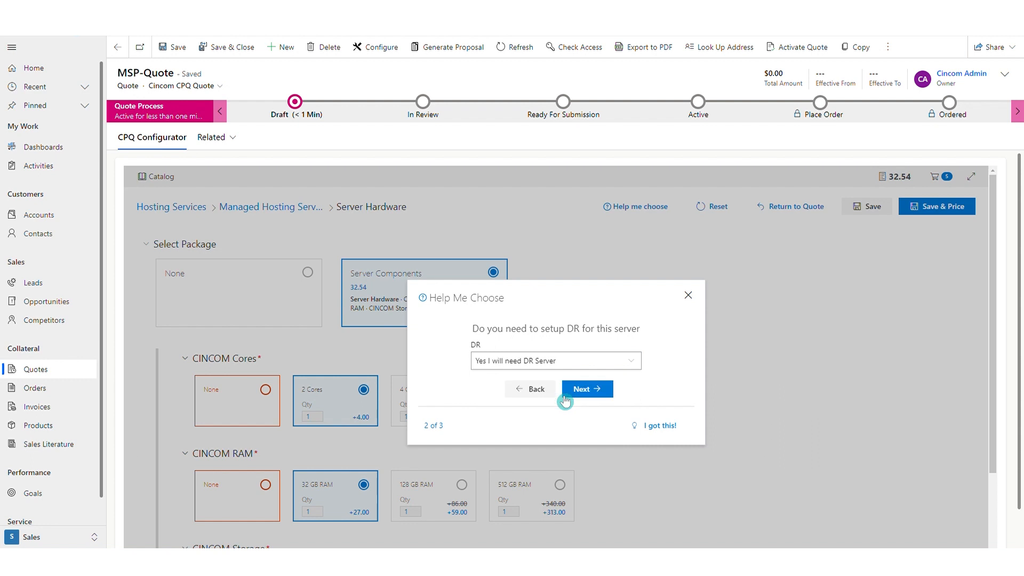
{"action": "left_click", "coordinate": [586, 389]}
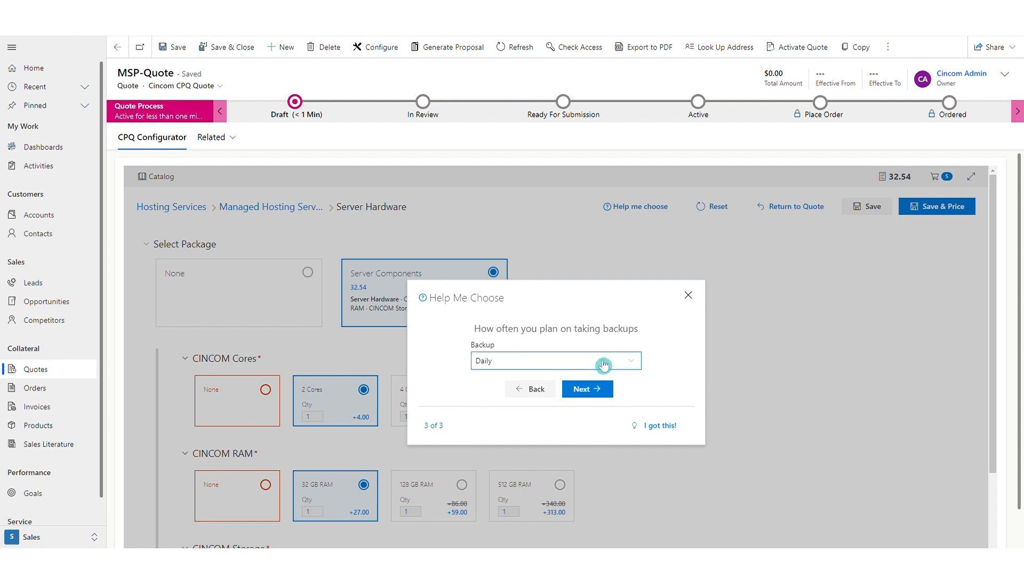
{"action": "left_click", "coordinate": [601, 361]}
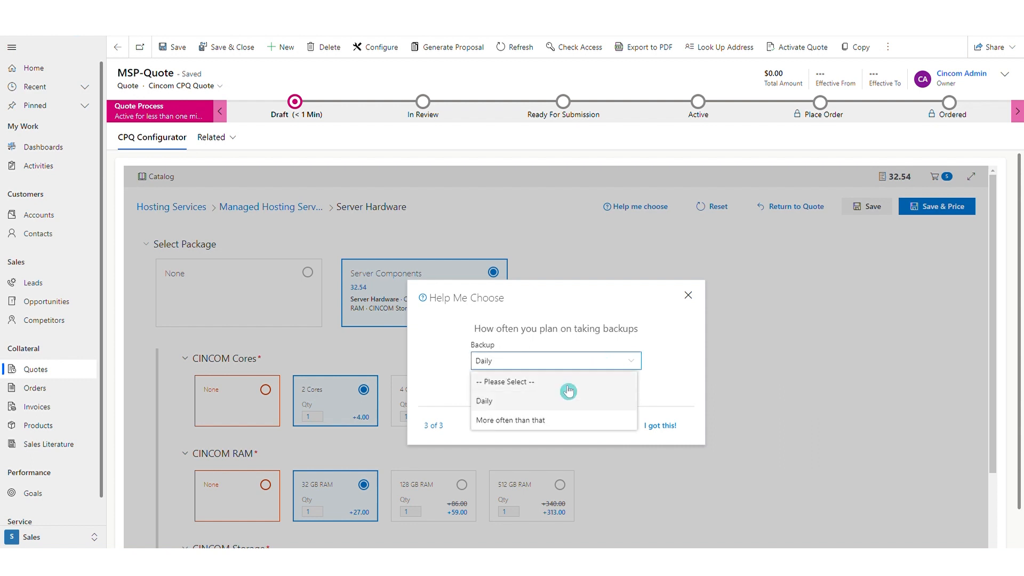
{"action": "left_click", "coordinate": [521, 424]}
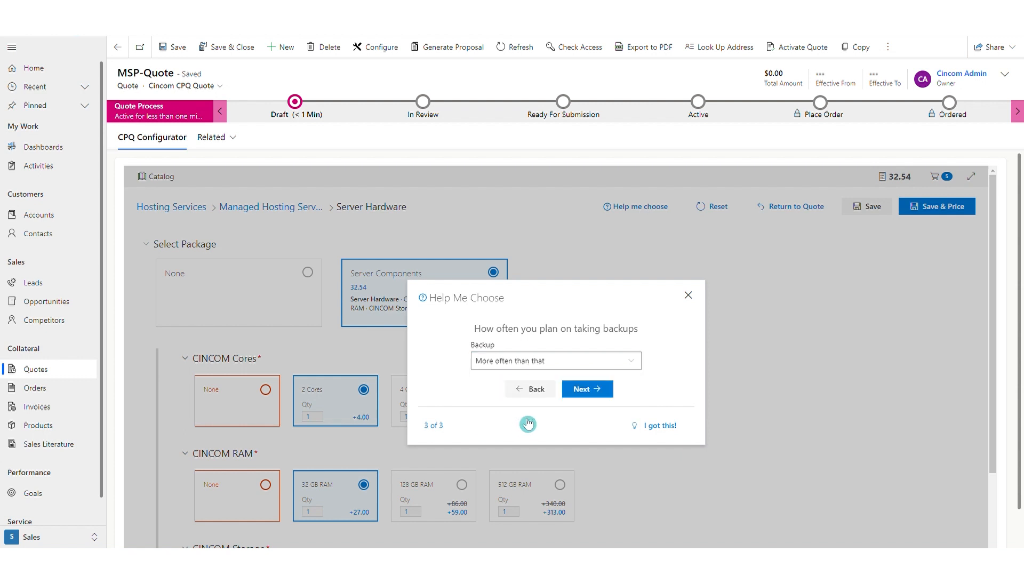
{"action": "left_click", "coordinate": [589, 395]}
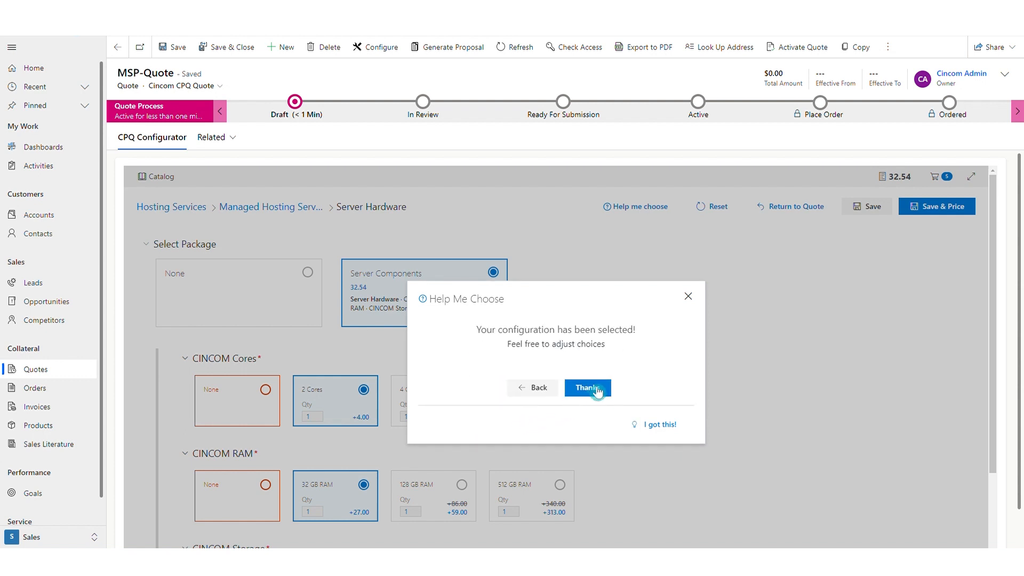
{"action": "left_click", "coordinate": [588, 389]}
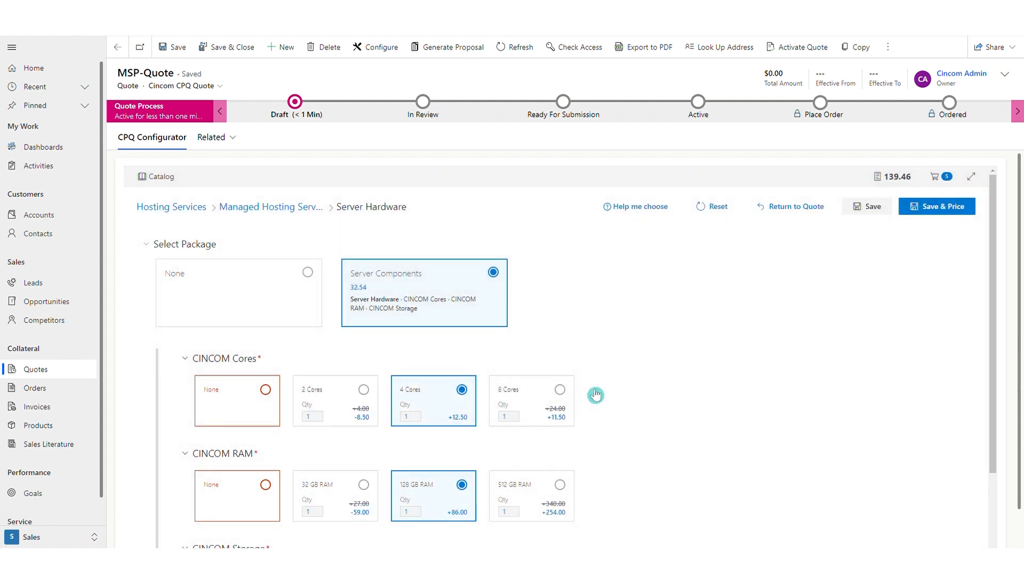
Review the selected cores, RAM and storage options and complete the Server Hardware configuration.
{"action": "scroll", "coordinate": [596, 394], "scroll_direction": "down", "scroll_amount": 2}
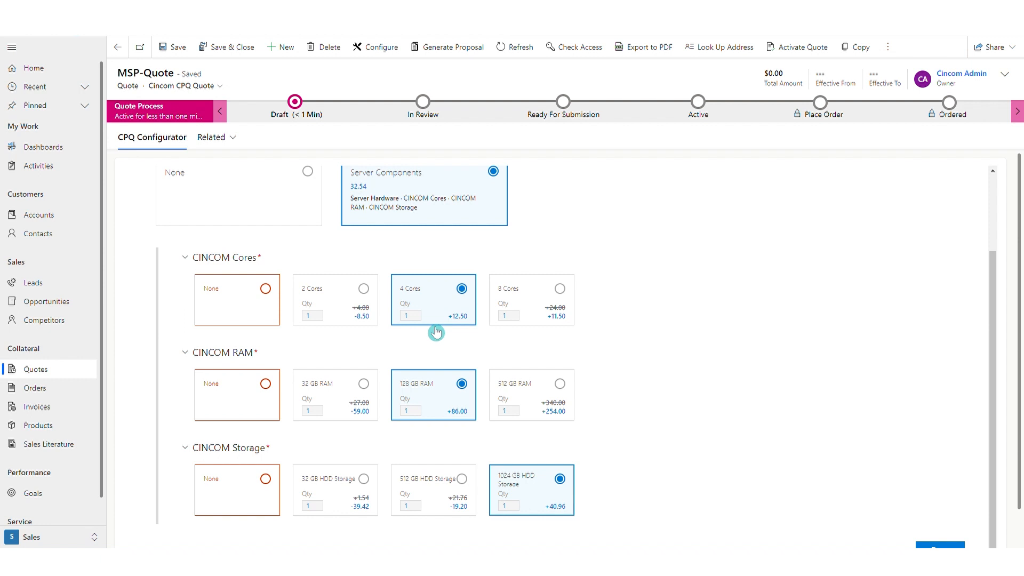
{"action": "scroll", "coordinate": [436, 333], "scroll_direction": "down", "scroll_amount": 1}
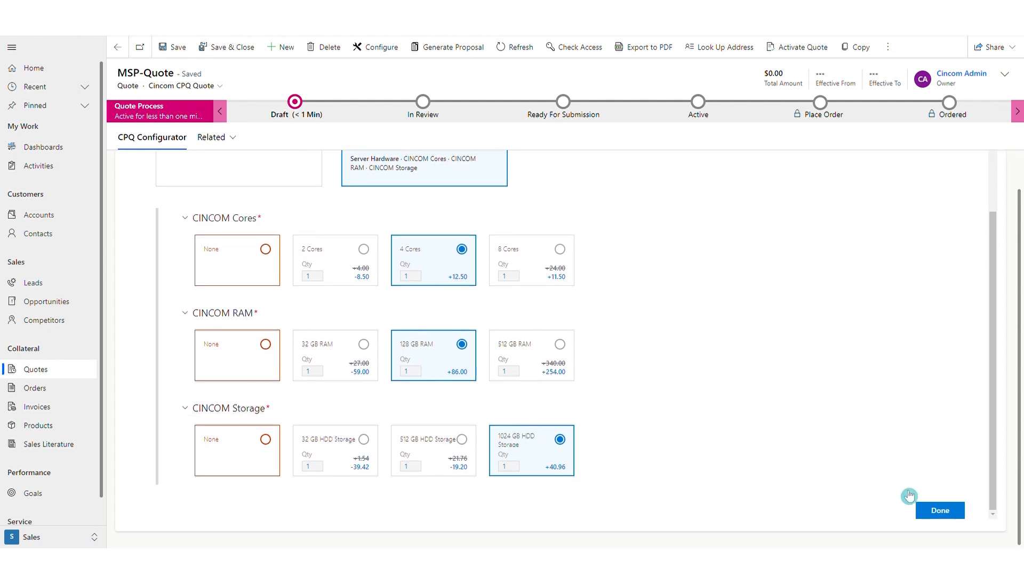
{"action": "left_click", "coordinate": [939, 513]}
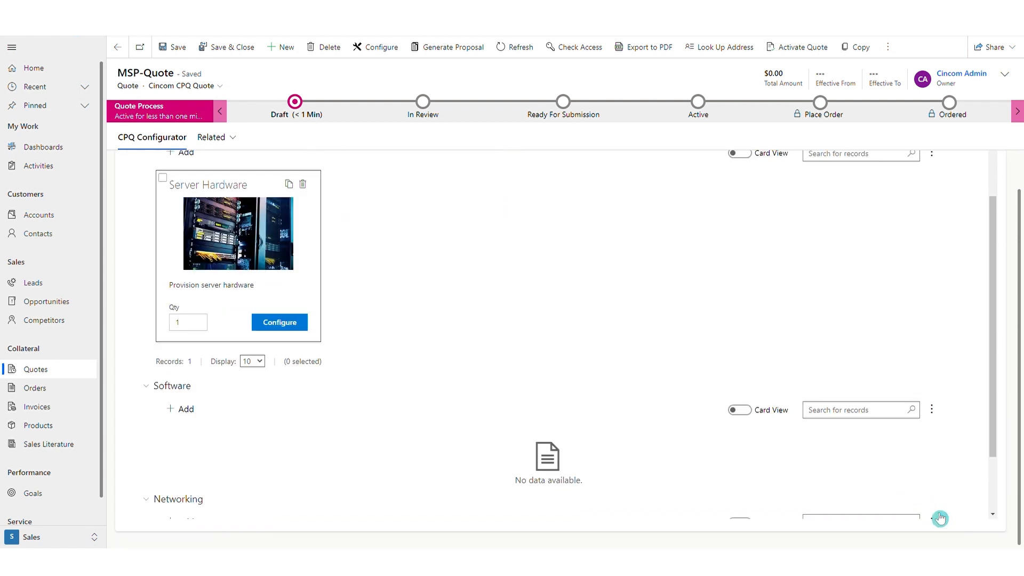
Add one Server OS and Software product to the Software section of Managed Hosting Services.
{"action": "left_click", "coordinate": [199, 413]}
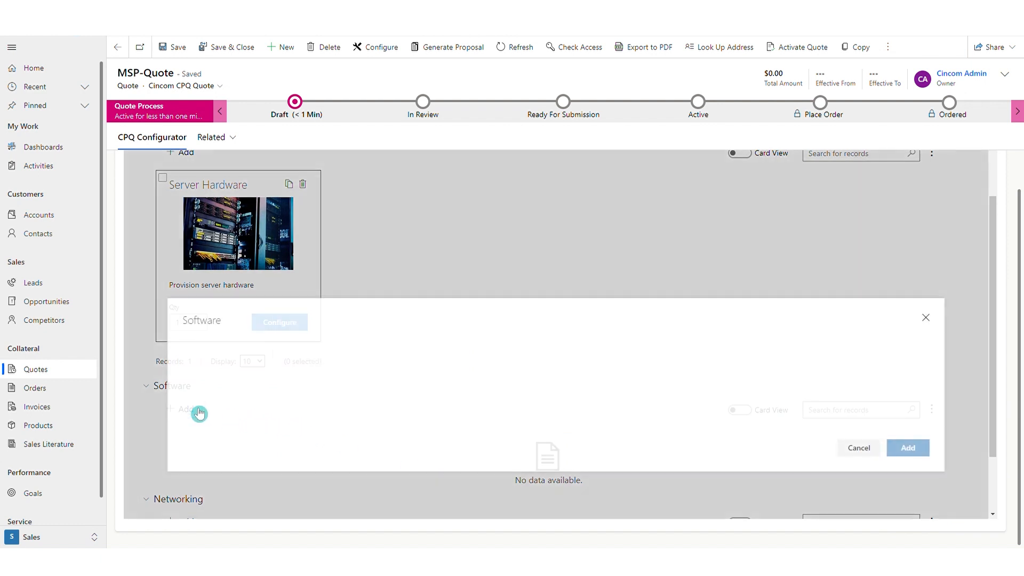
{"action": "left_click", "coordinate": [429, 396]}
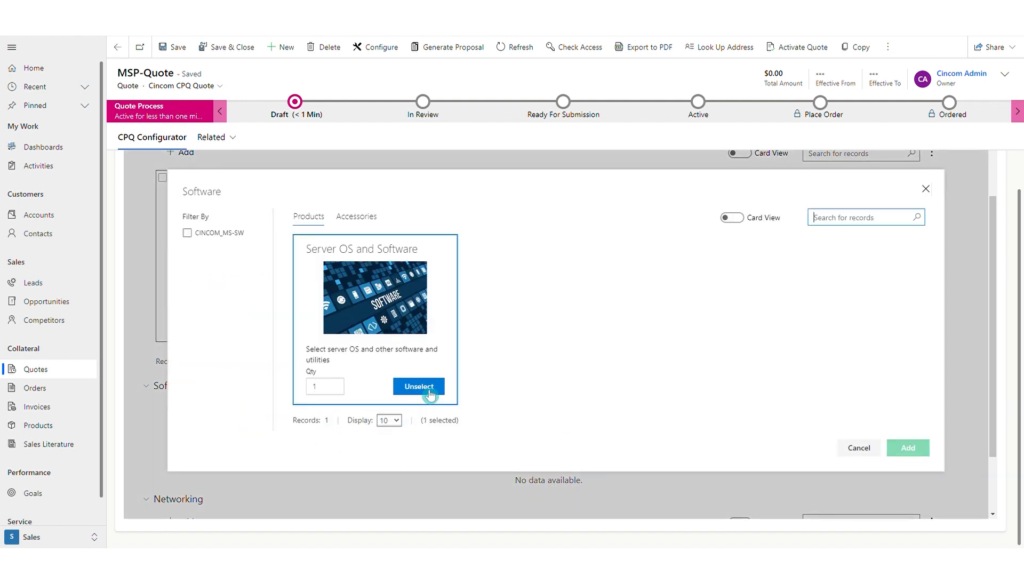
{"action": "left_click", "coordinate": [905, 453]}
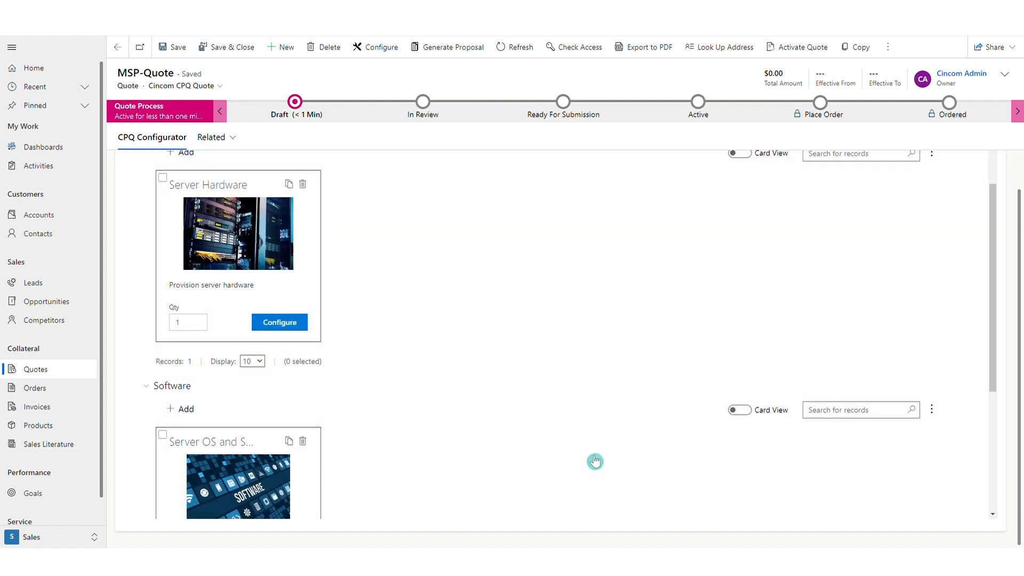
Configure Server OS and Software with SQL Server 2019 Enterprise, applying Windows server 2019 Datacenter as the compatible OS.
{"action": "scroll", "coordinate": [405, 469], "scroll_direction": "down", "scroll_amount": 3}
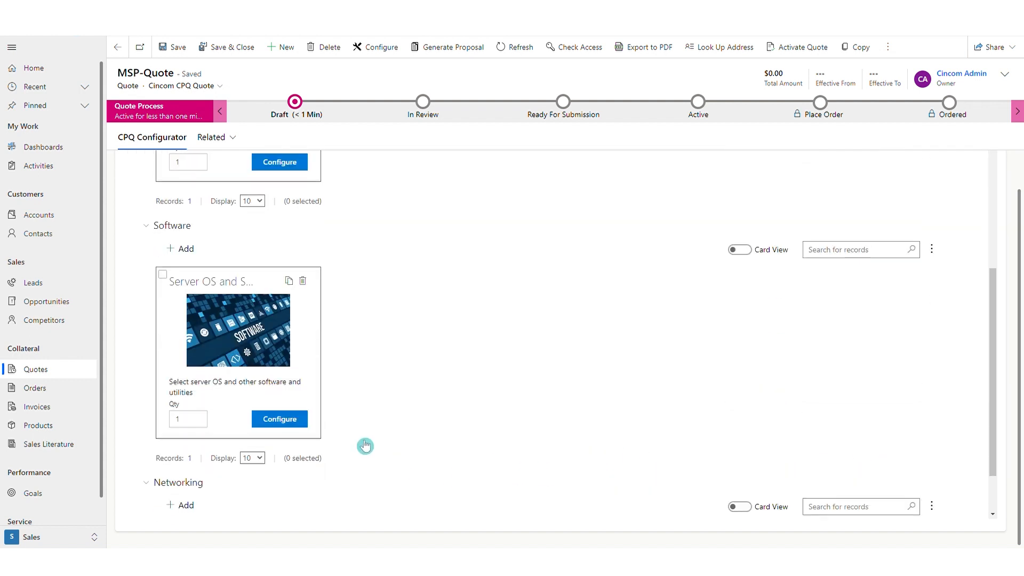
{"action": "left_click", "coordinate": [290, 420]}
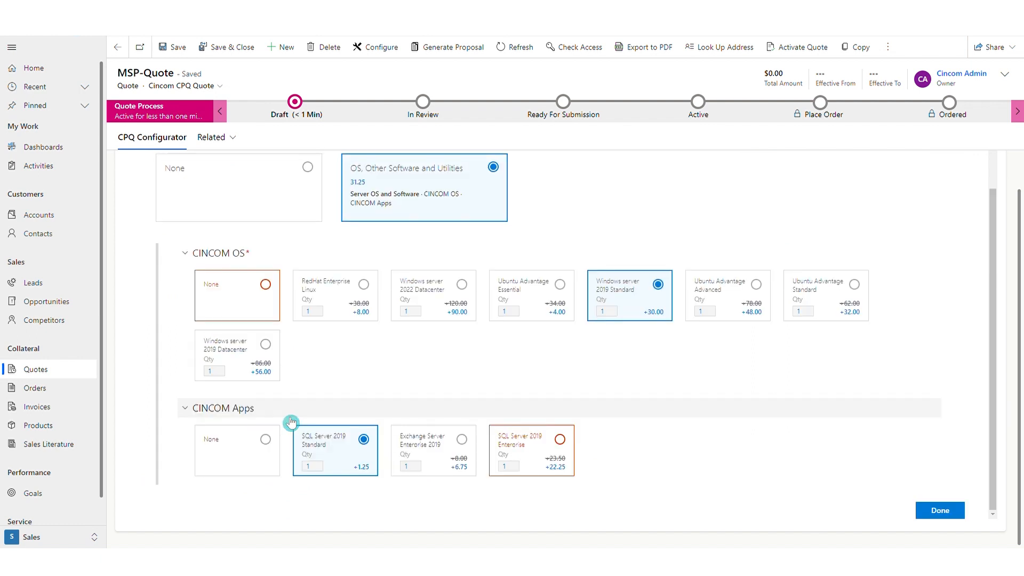
{"action": "left_click", "coordinate": [560, 440]}
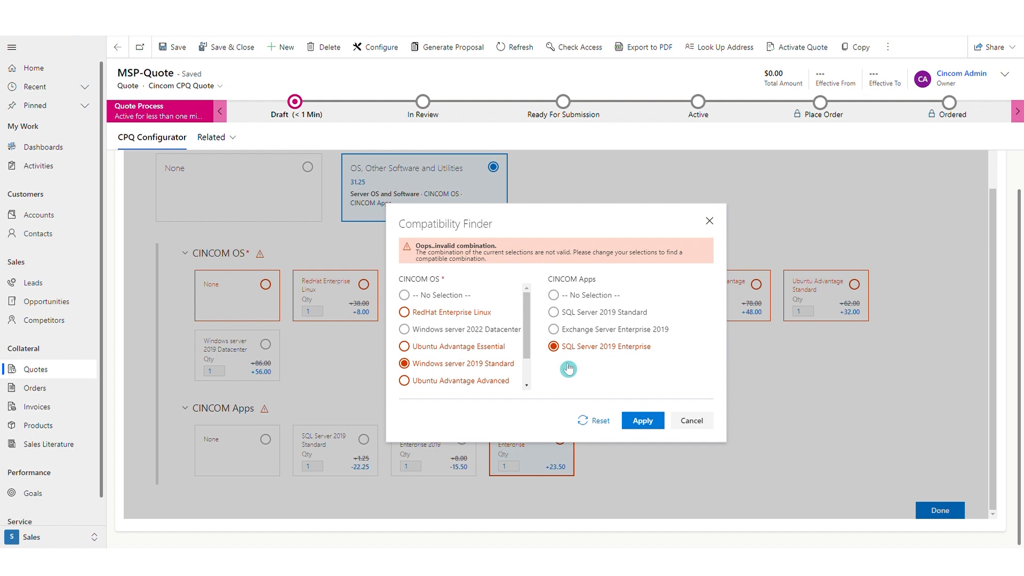
{"action": "left_click_drag", "start_coordinate": [535, 343], "coordinate": [515, 388]}
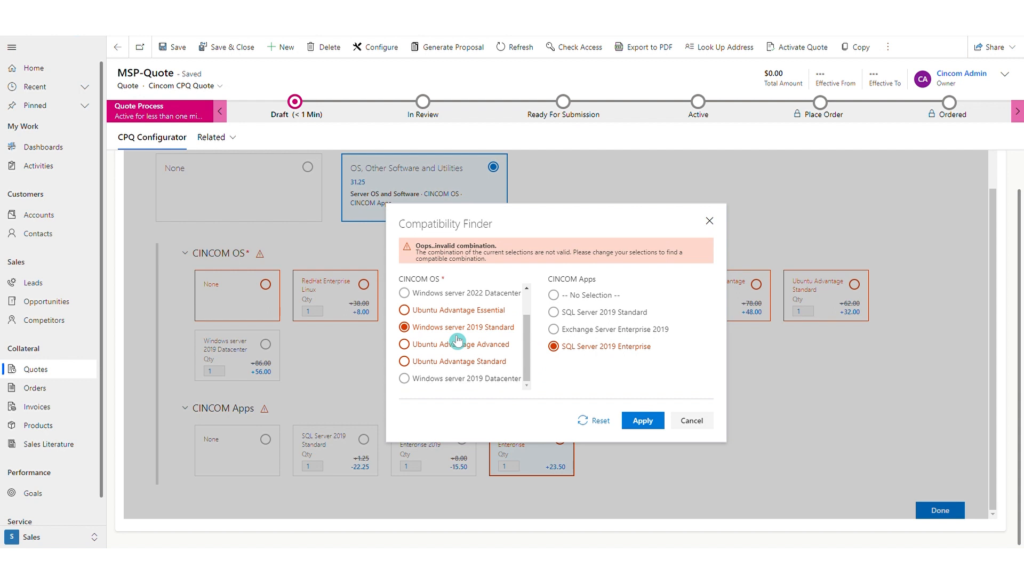
{"action": "left_click", "coordinate": [414, 383]}
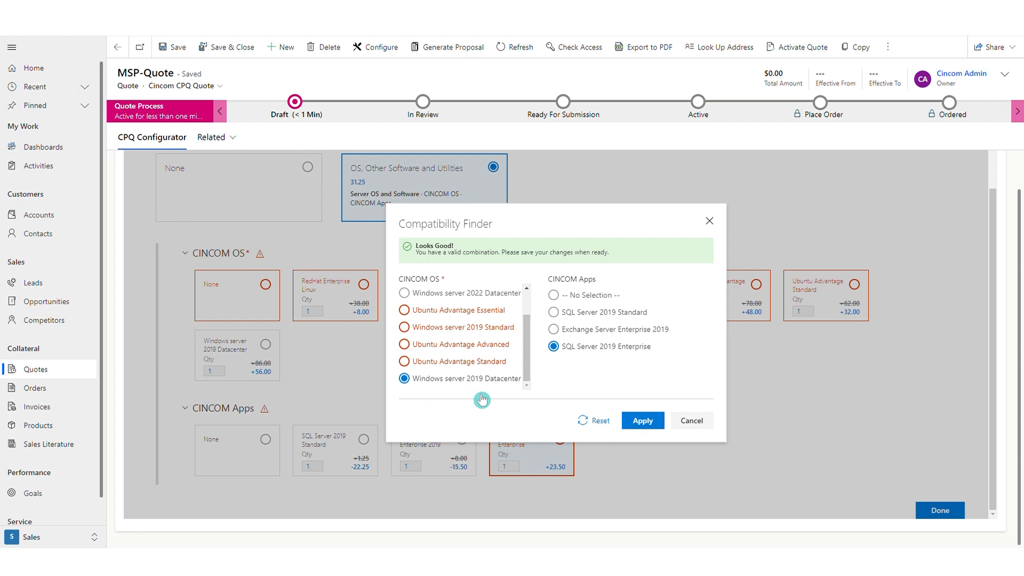
{"action": "left_click", "coordinate": [641, 421]}
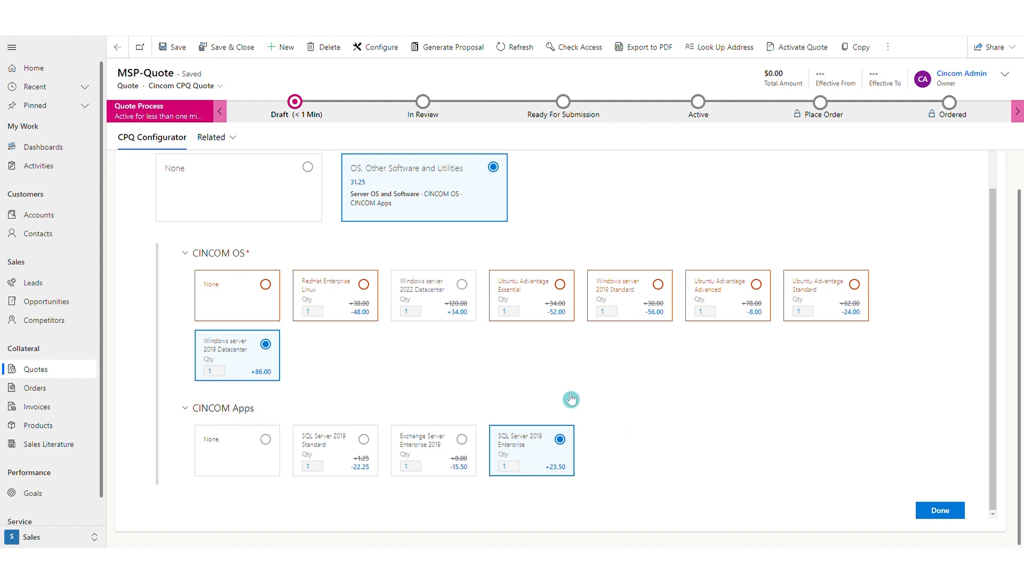
{"action": "left_click", "coordinate": [933, 513]}
Open the Professional Services configuration and add one Strategic Consulting Services product to its Strategic Consulting Services section.
{"action": "scroll", "coordinate": [274, 283], "scroll_direction": "down", "scroll_amount": 10}
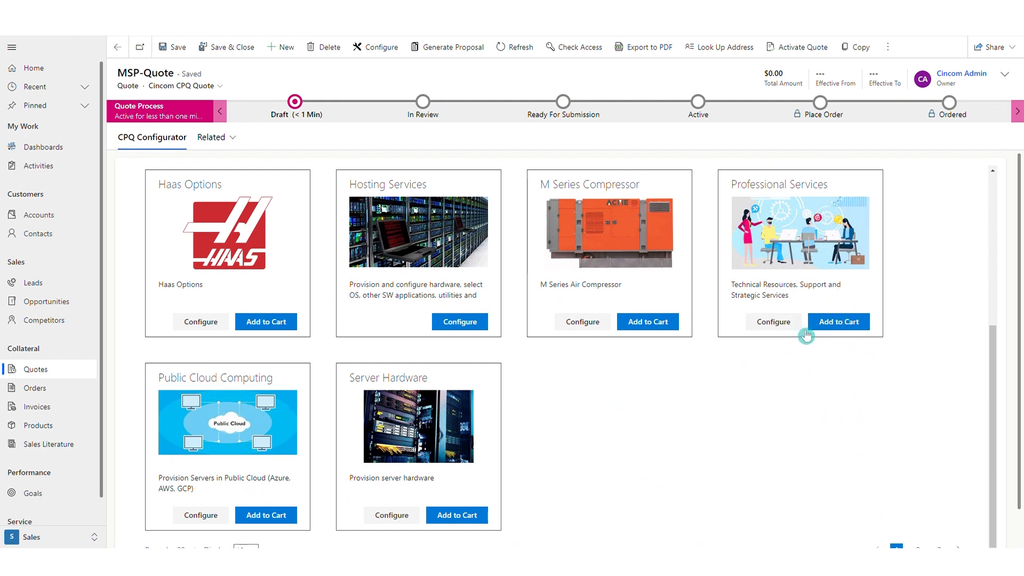
{"action": "left_click", "coordinate": [773, 322]}
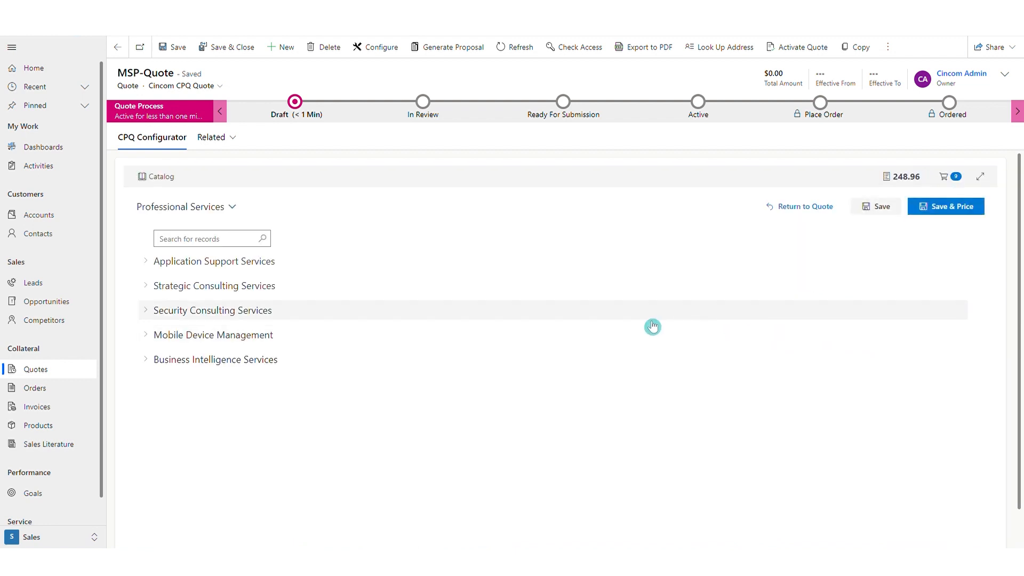
{"action": "left_click", "coordinate": [192, 297]}
{"action": "left_click", "coordinate": [189, 309]}
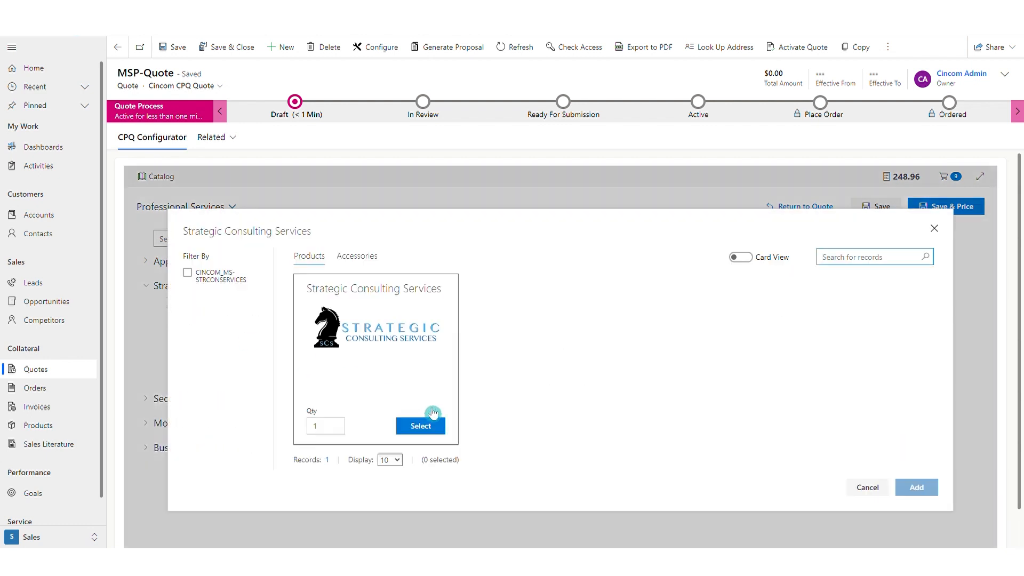
{"action": "left_click", "coordinate": [427, 424]}
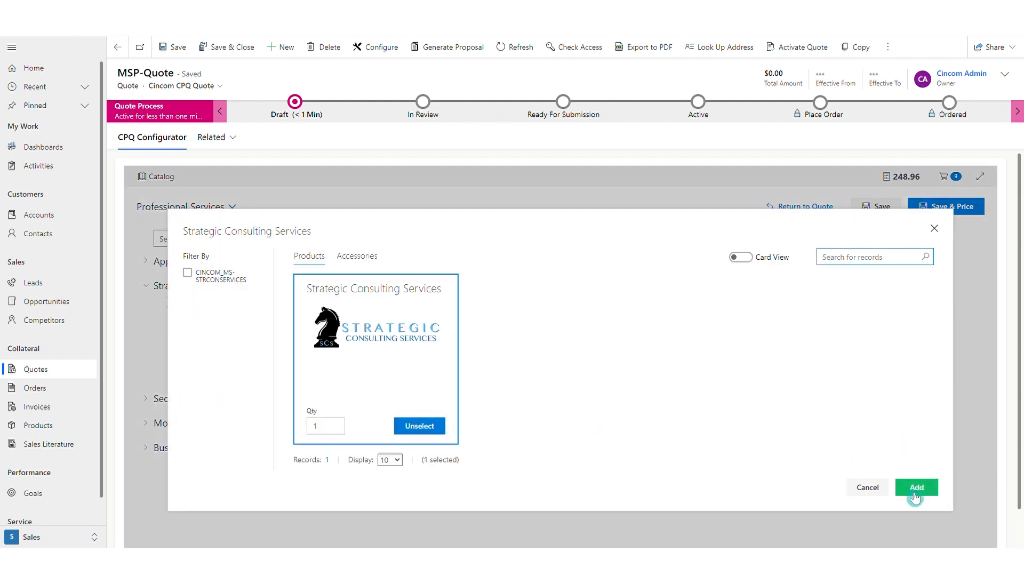
{"action": "left_click", "coordinate": [916, 489]}
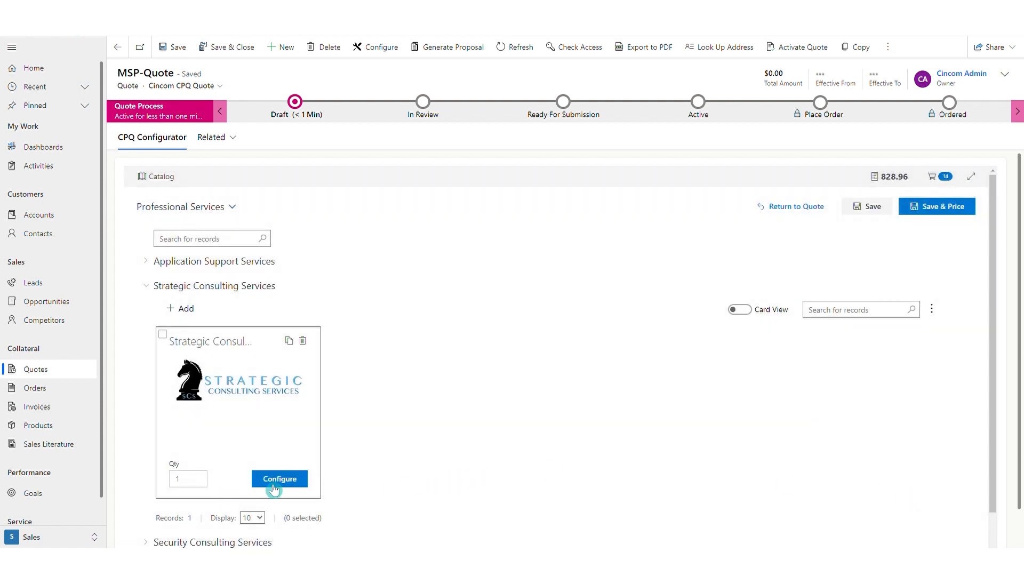
Start guided selection for Strategic Consulting Services and choose "MS SQL Server install and configure" as the system to implement.
{"action": "left_click", "coordinate": [280, 483]}
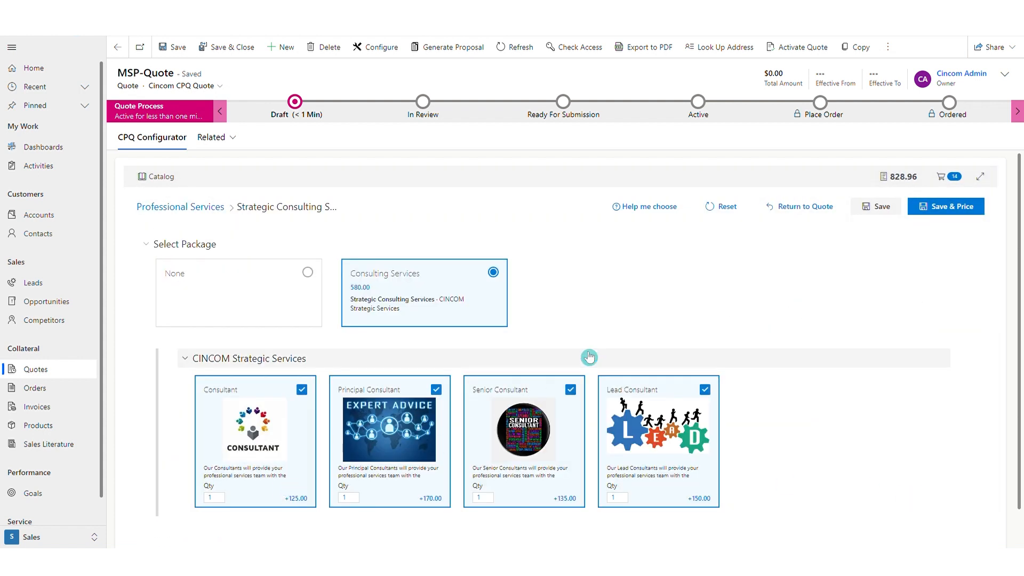
{"action": "left_click", "coordinate": [668, 214]}
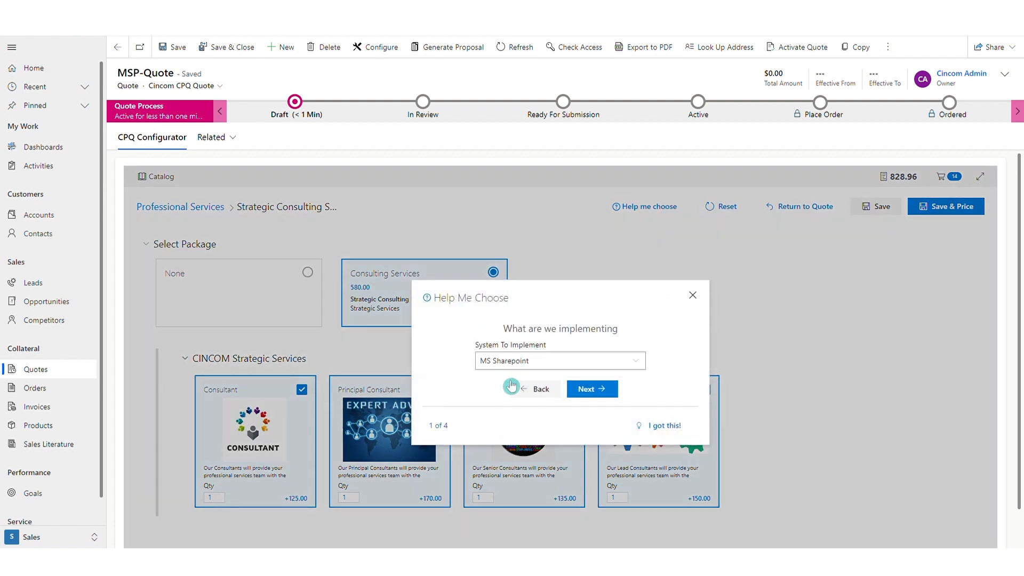
{"action": "left_click", "coordinate": [530, 369]}
{"action": "left_click", "coordinate": [499, 435]}
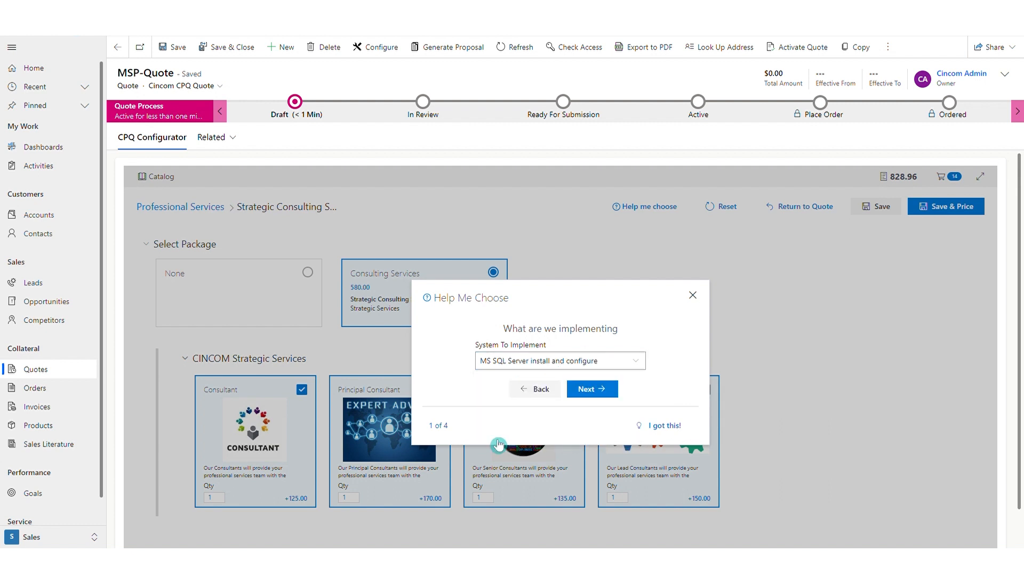
{"action": "left_click", "coordinate": [590, 391]}
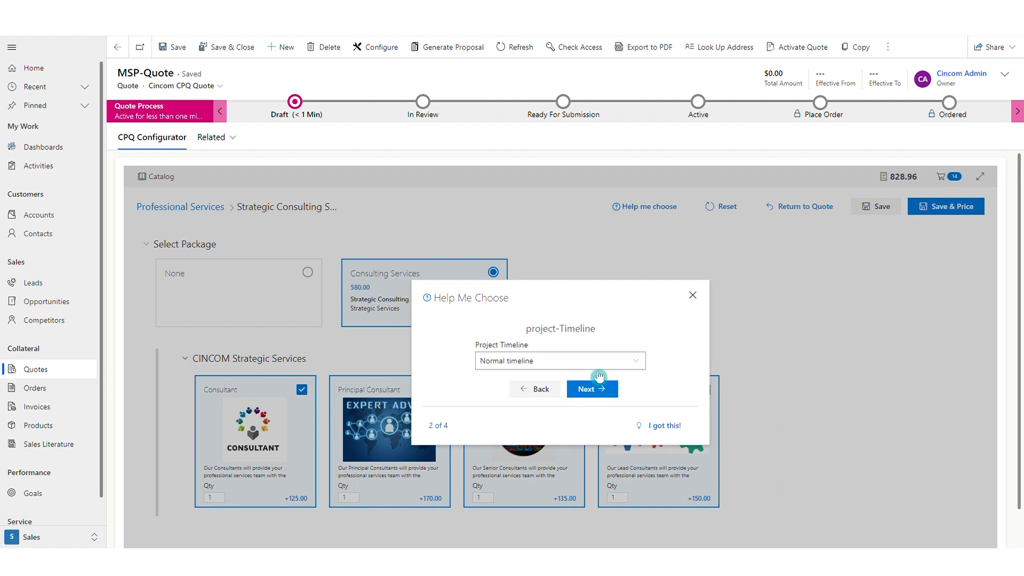
Answer the guided questions with "Normal timeline" for the project timeline and 1-100 for the number of users.
{"action": "left_click", "coordinate": [598, 365]}
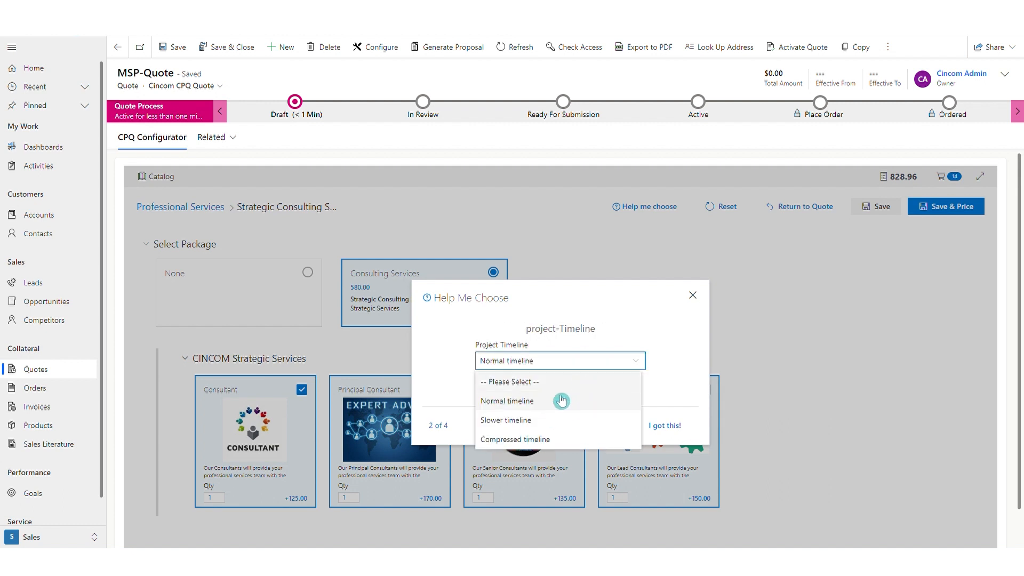
{"action": "left_click", "coordinate": [529, 408]}
{"action": "left_click", "coordinate": [584, 391]}
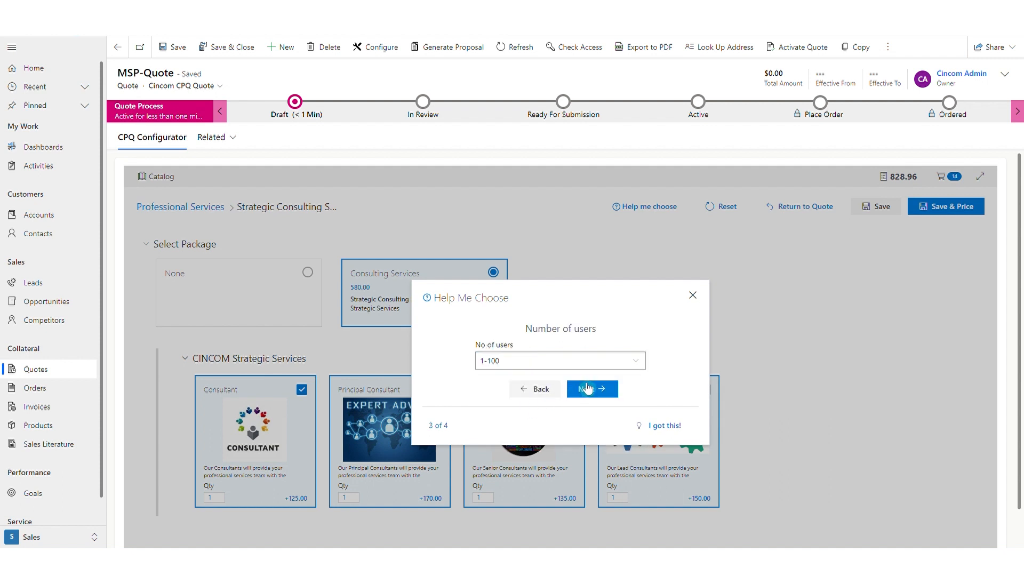
{"action": "left_click", "coordinate": [592, 391]}
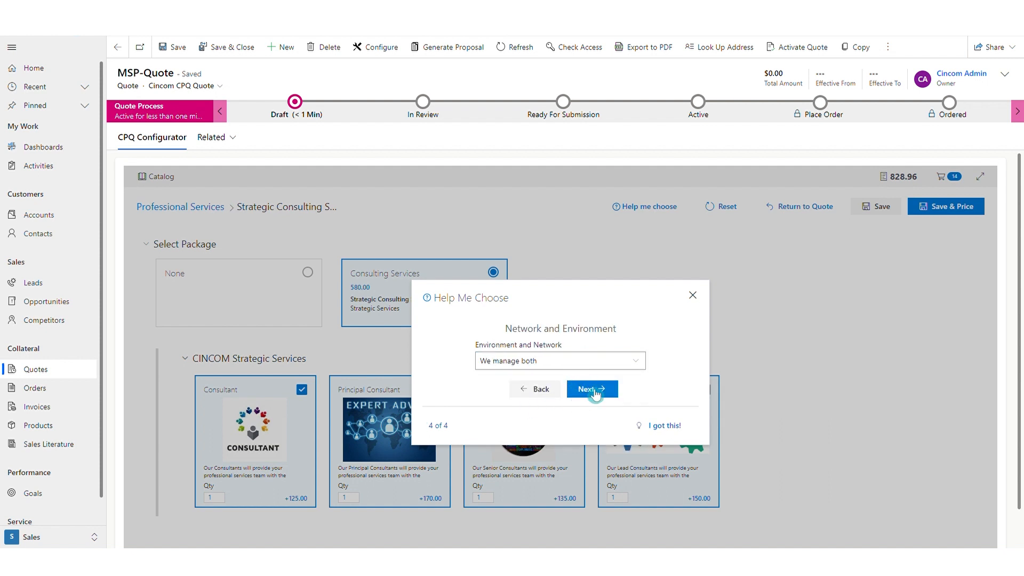
Set Environment and Network to "We manage both", accept the guided configuration, and review the consultant quantities.
{"action": "left_click", "coordinate": [612, 360]}
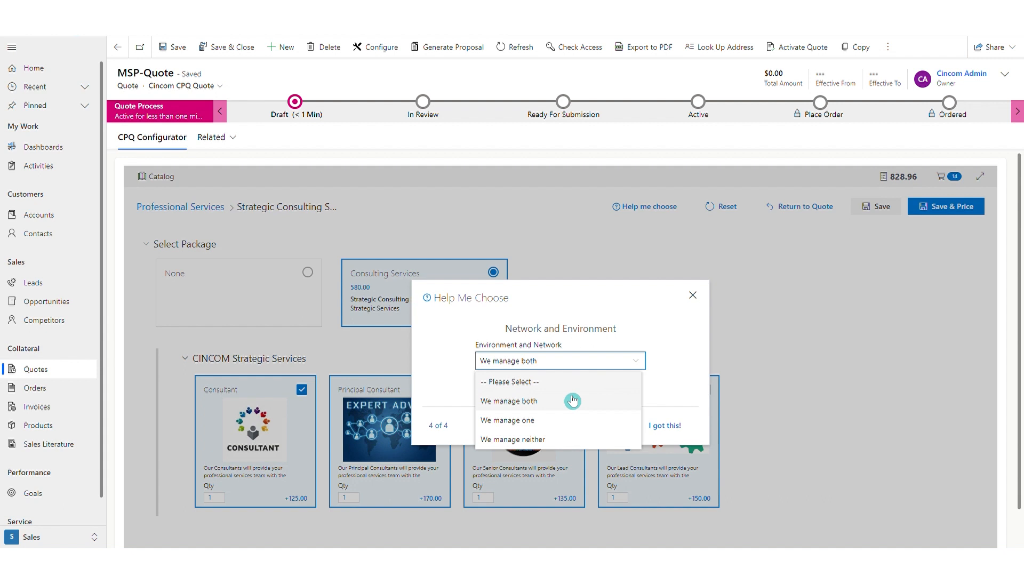
{"action": "left_click", "coordinate": [543, 406]}
{"action": "left_click", "coordinate": [587, 391]}
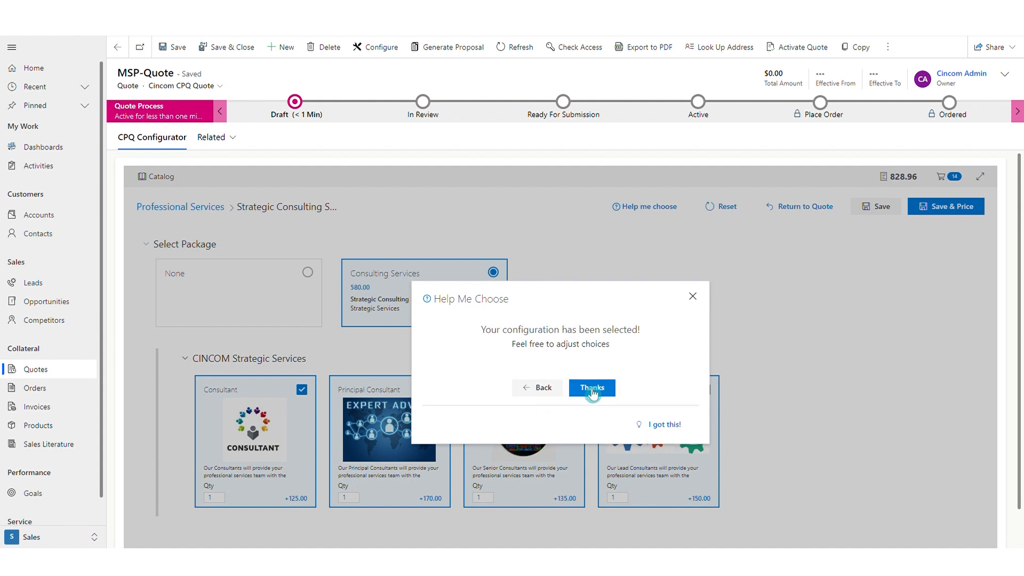
{"action": "left_click", "coordinate": [592, 389]}
{"action": "scroll", "coordinate": [593, 397], "scroll_direction": "down", "scroll_amount": 1}
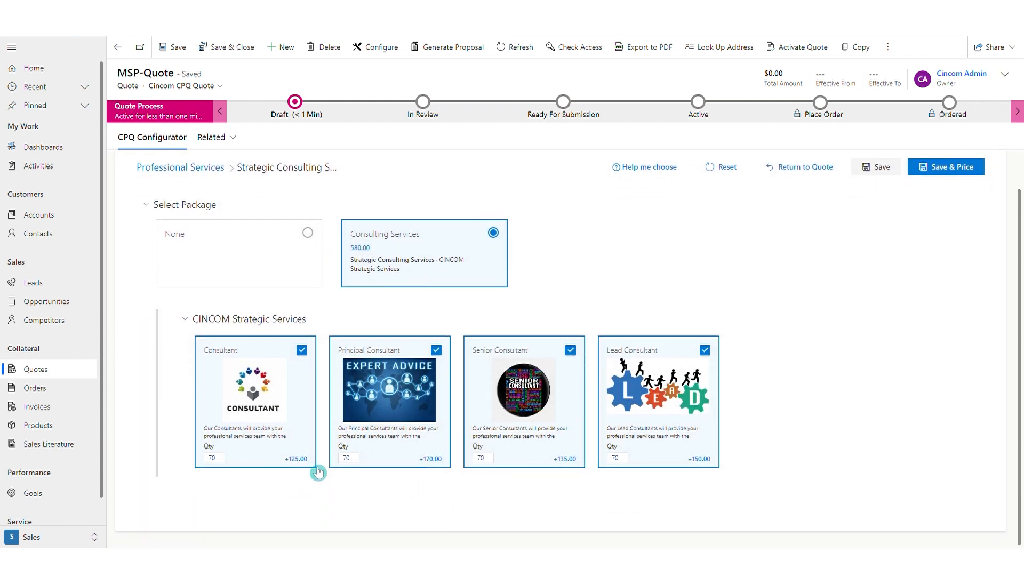
{"action": "scroll", "coordinate": [137, 167], "scroll_direction": "up", "scroll_amount": 1}
Add Application Support Services under Professional Services and open its configuration.
{"action": "left_click", "coordinate": [138, 168]}
{"action": "scroll", "coordinate": [807, 339], "scroll_direction": "down", "scroll_amount": 5}
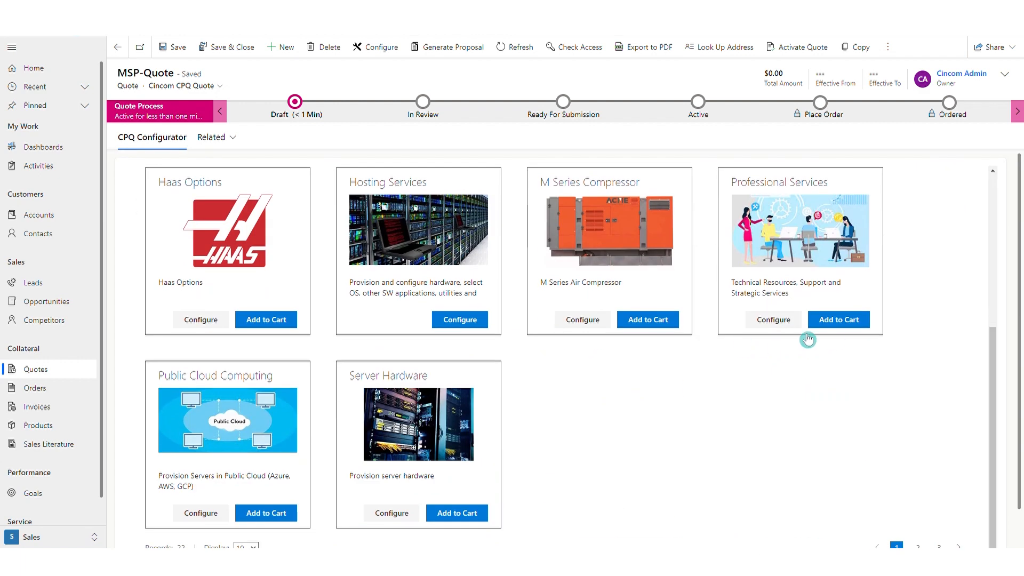
{"action": "left_click", "coordinate": [782, 321]}
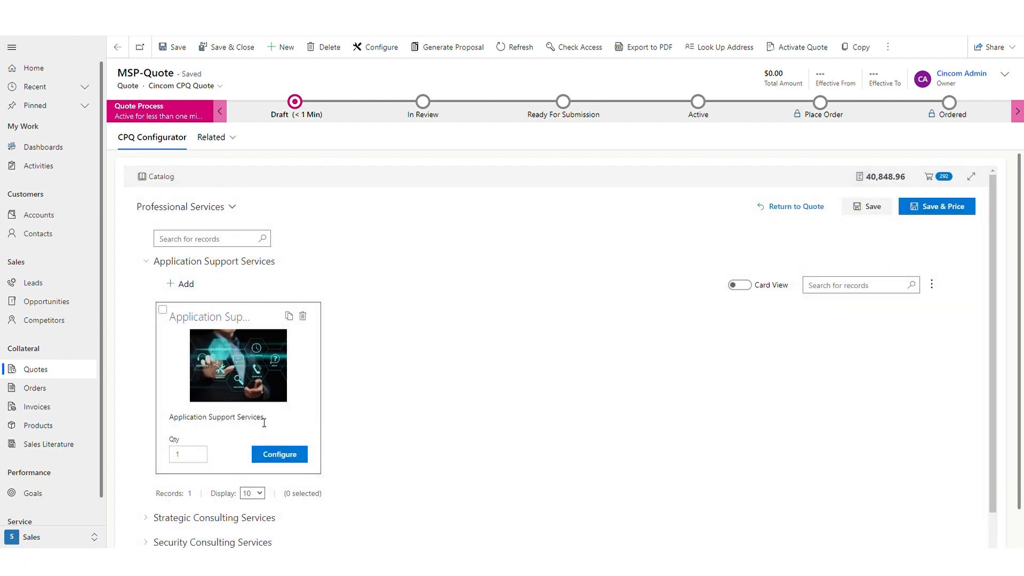
{"action": "left_click", "coordinate": [286, 461]}
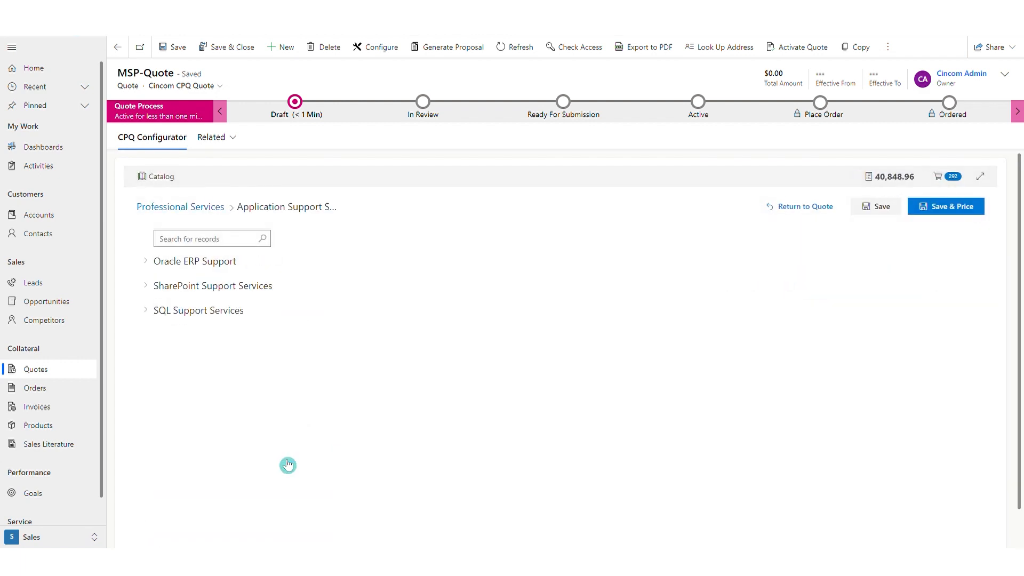
Add one SQL Server Support product to the SQL Support Services section.
{"action": "left_click", "coordinate": [231, 317]}
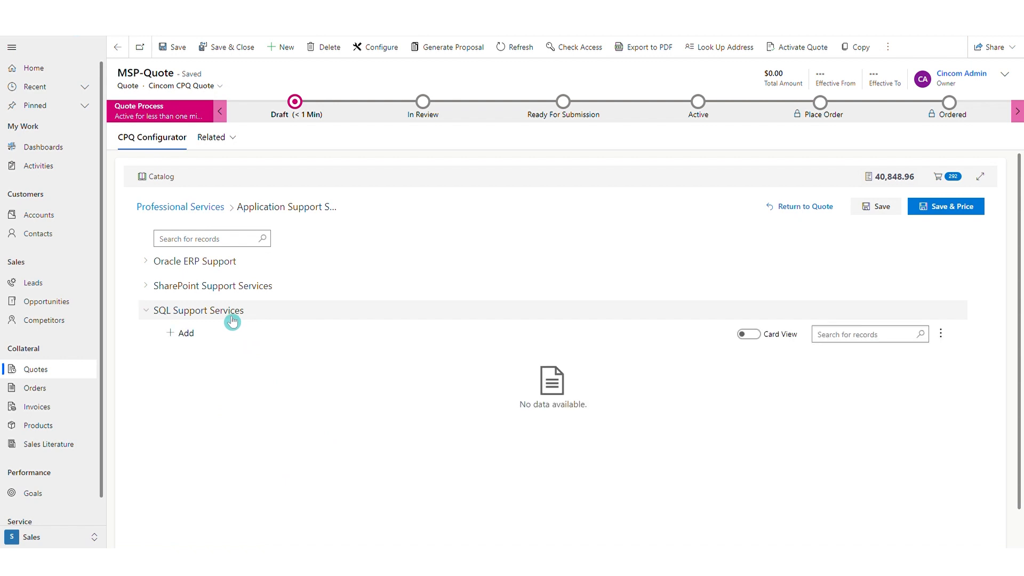
{"action": "left_click", "coordinate": [200, 334]}
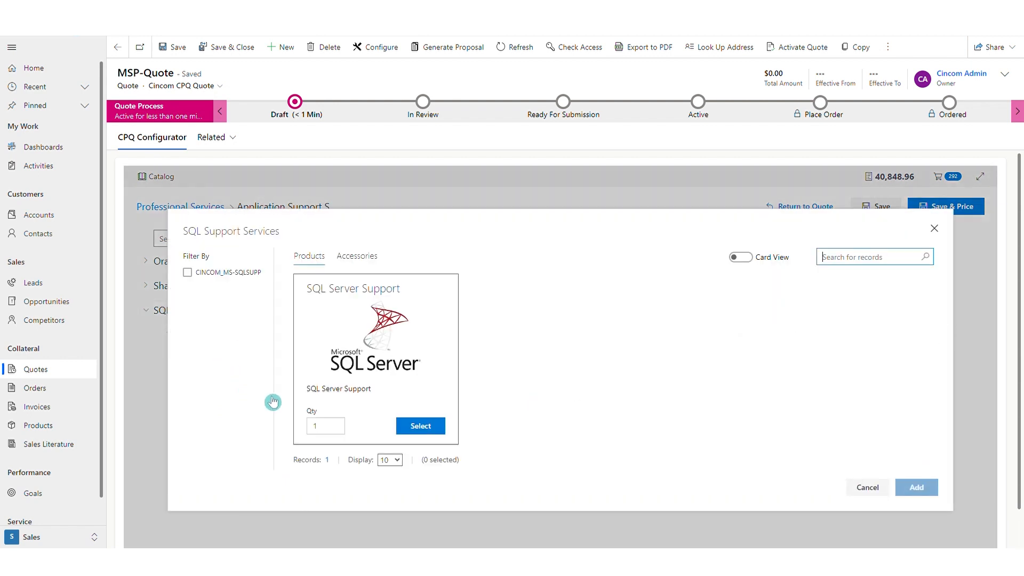
{"action": "left_click", "coordinate": [424, 427]}
{"action": "left_click", "coordinate": [915, 489]}
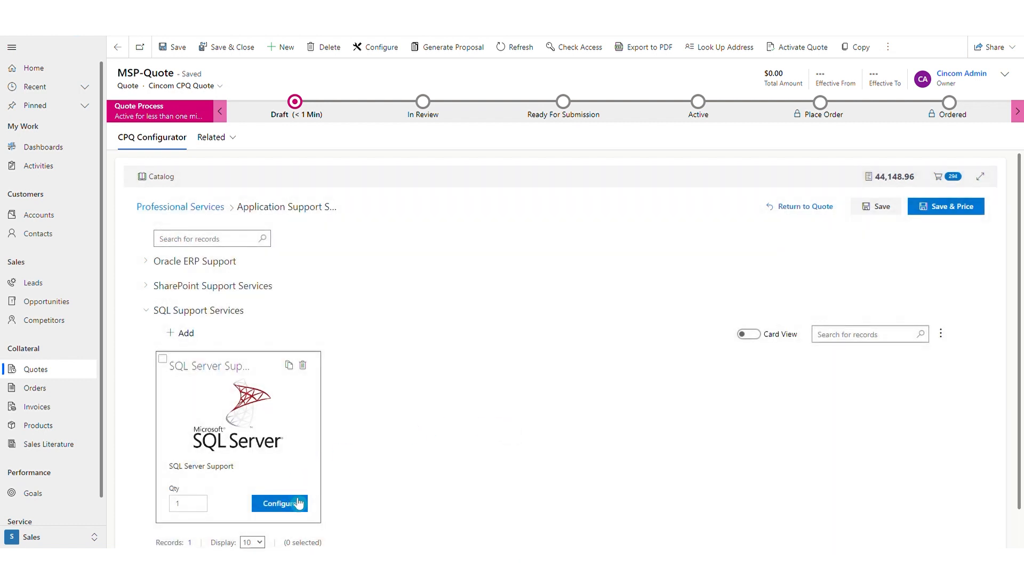
Configure SQL Server Support with the SQL Server Standard Support option and return to the quote.
{"action": "left_click", "coordinate": [297, 504]}
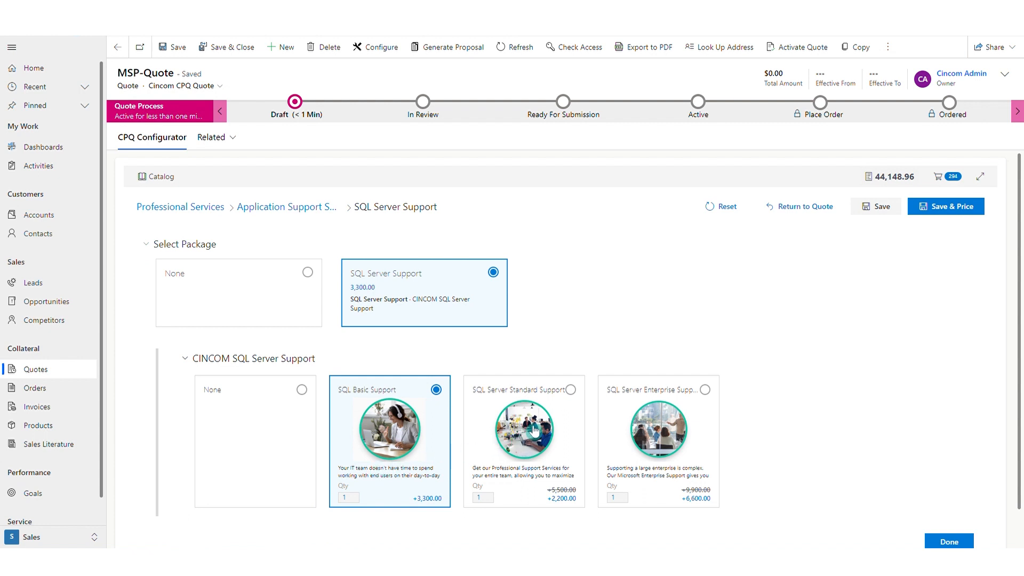
{"action": "left_click", "coordinate": [570, 390]}
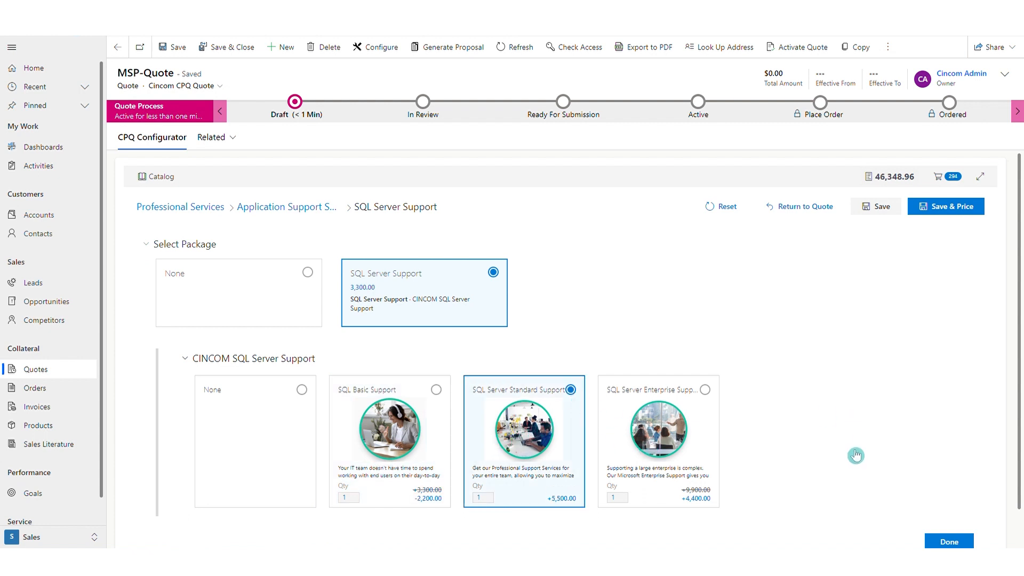
{"action": "scroll", "coordinate": [856, 455], "scroll_direction": "down", "scroll_amount": 1}
{"action": "left_click", "coordinate": [945, 504]}
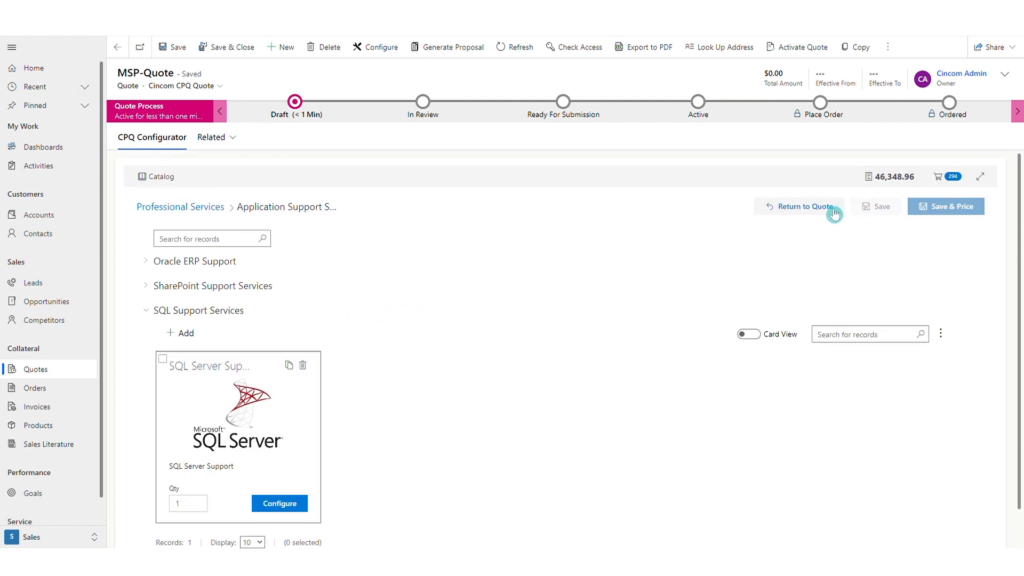
{"action": "left_click", "coordinate": [805, 206]}
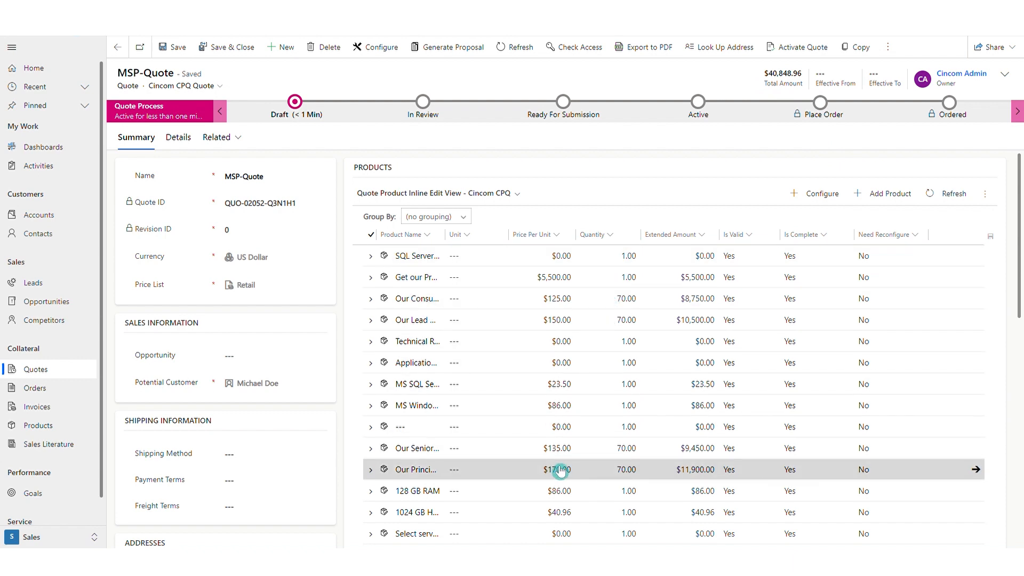
Generate a PDF proposal for the quote from the Demo_Proposal_Basic template and open the resulting file.
{"action": "left_click", "coordinate": [466, 54]}
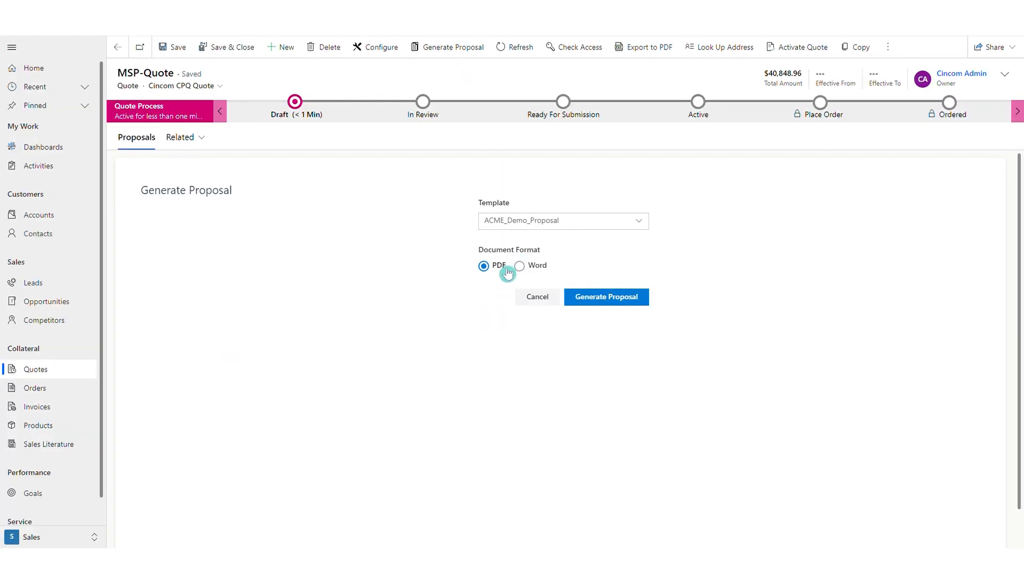
{"action": "left_click", "coordinate": [596, 224]}
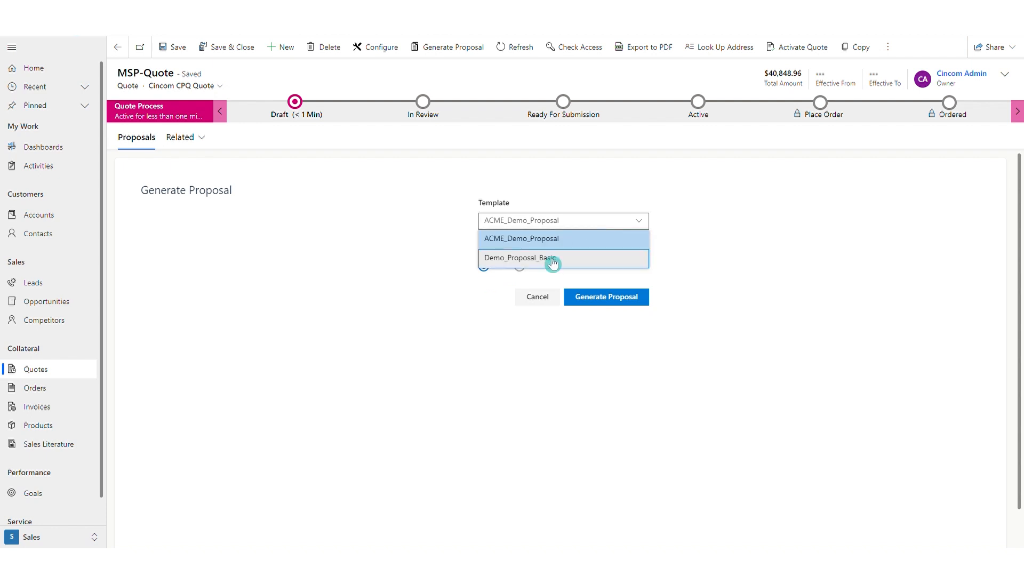
{"action": "left_click", "coordinate": [553, 260]}
{"action": "left_click", "coordinate": [608, 297]}
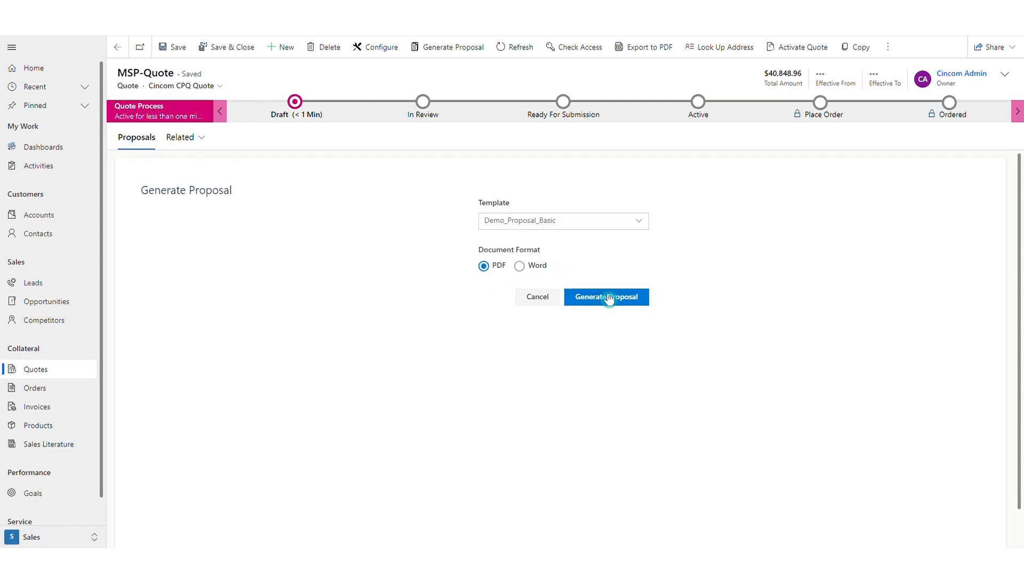
{"action": "left_click", "coordinate": [59, 537]}
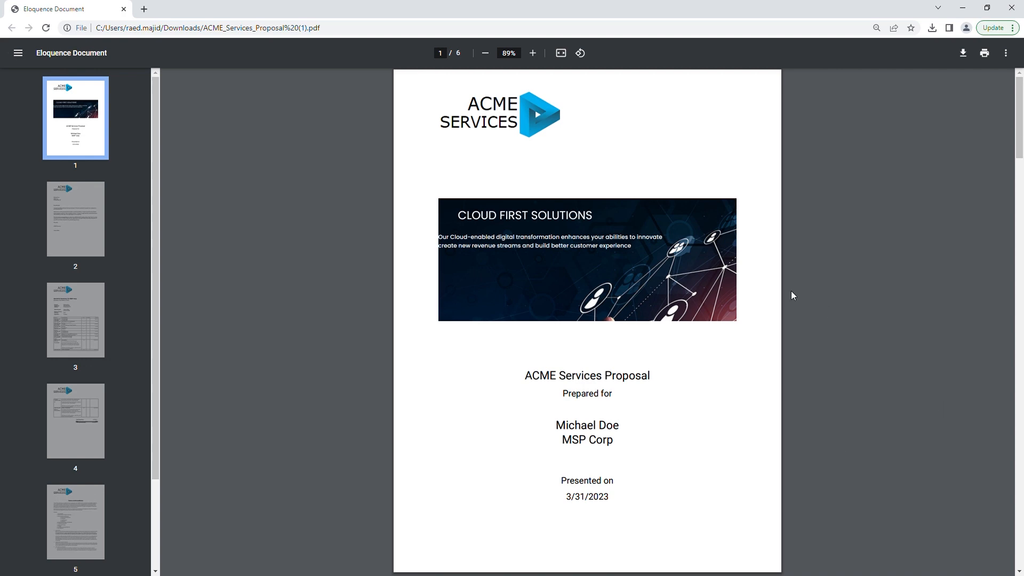
Review the proposal PDF from the cover page through the letter, quotation summary, totals, Terms and Conditions and signature lines.
{"action": "scroll", "coordinate": [678, 412], "scroll_direction": "down", "scroll_amount": 1}
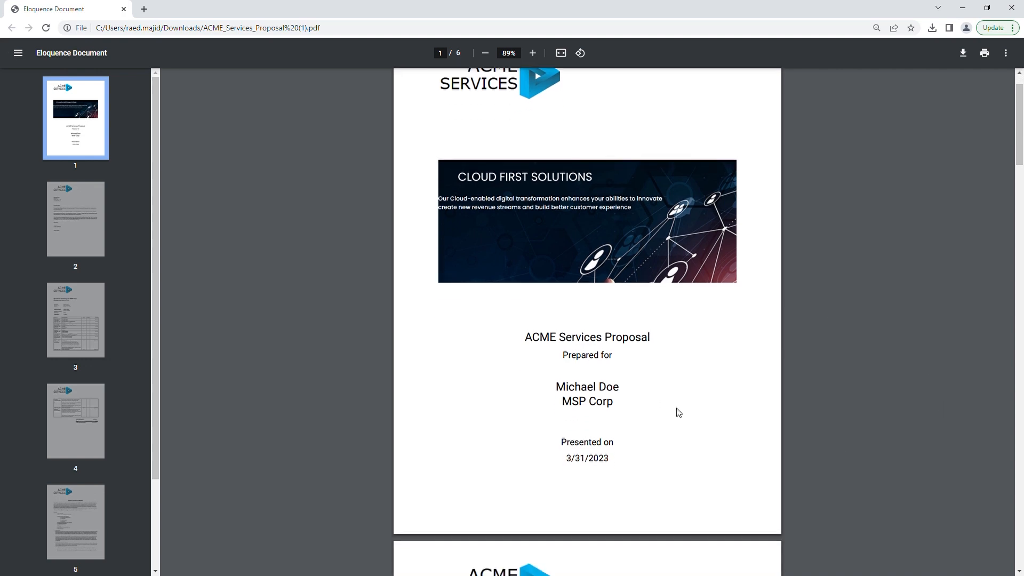
{"action": "scroll", "coordinate": [678, 412], "scroll_direction": "down", "scroll_amount": 5}
{"action": "scroll", "coordinate": [678, 412], "scroll_direction": "down", "scroll_amount": 2}
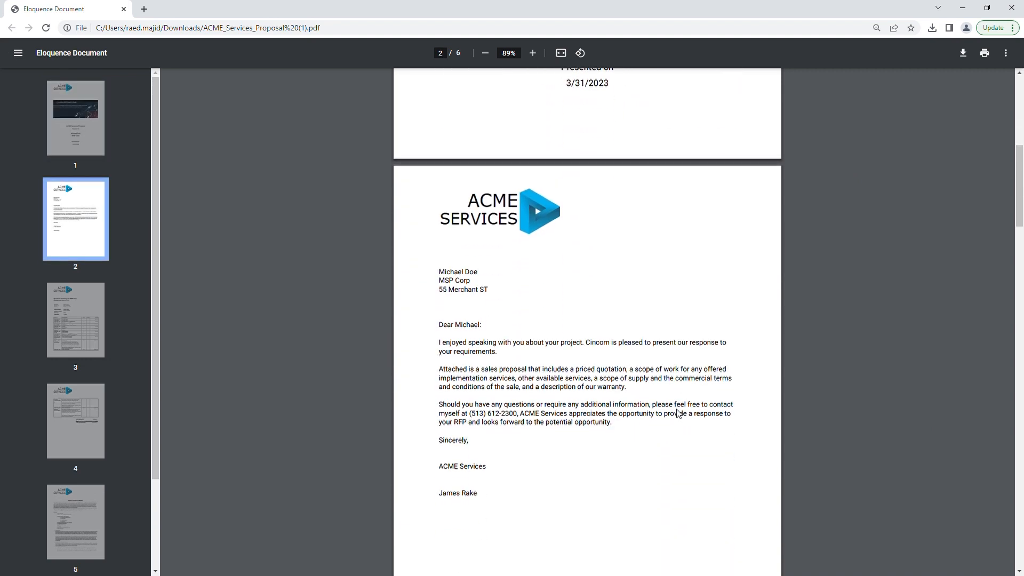
{"action": "scroll", "coordinate": [678, 412], "scroll_direction": "down", "scroll_amount": 2}
{"action": "scroll", "coordinate": [678, 413], "scroll_direction": "up", "scroll_amount": 1}
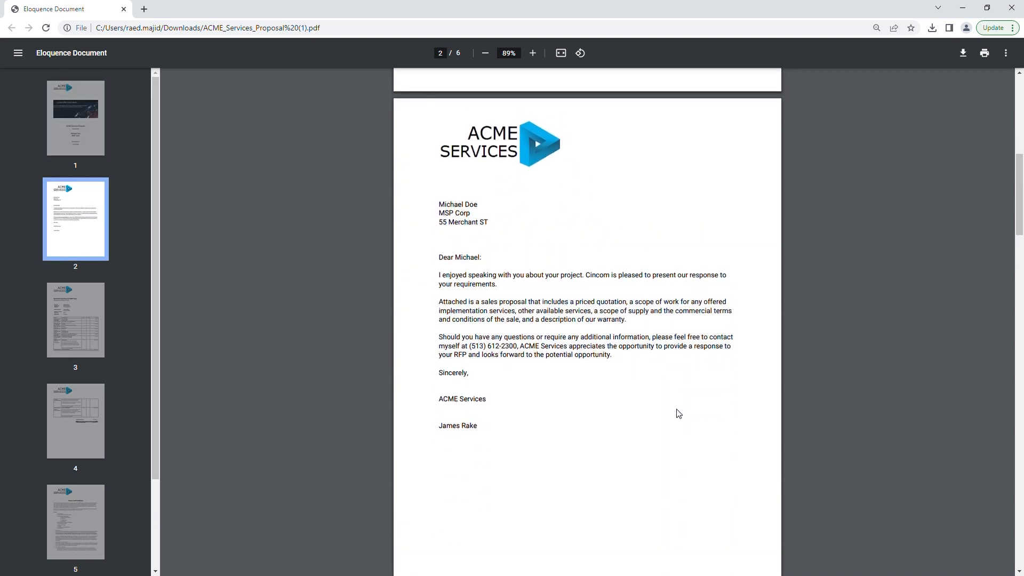
{"action": "scroll", "coordinate": [678, 414], "scroll_direction": "down", "scroll_amount": 6}
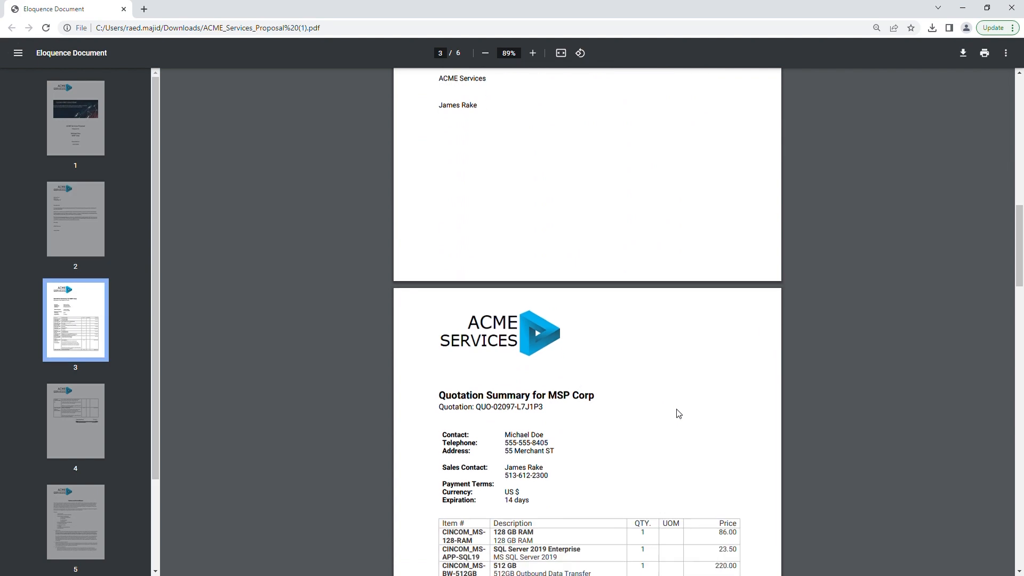
{"action": "scroll", "coordinate": [677, 414], "scroll_direction": "down", "scroll_amount": 3}
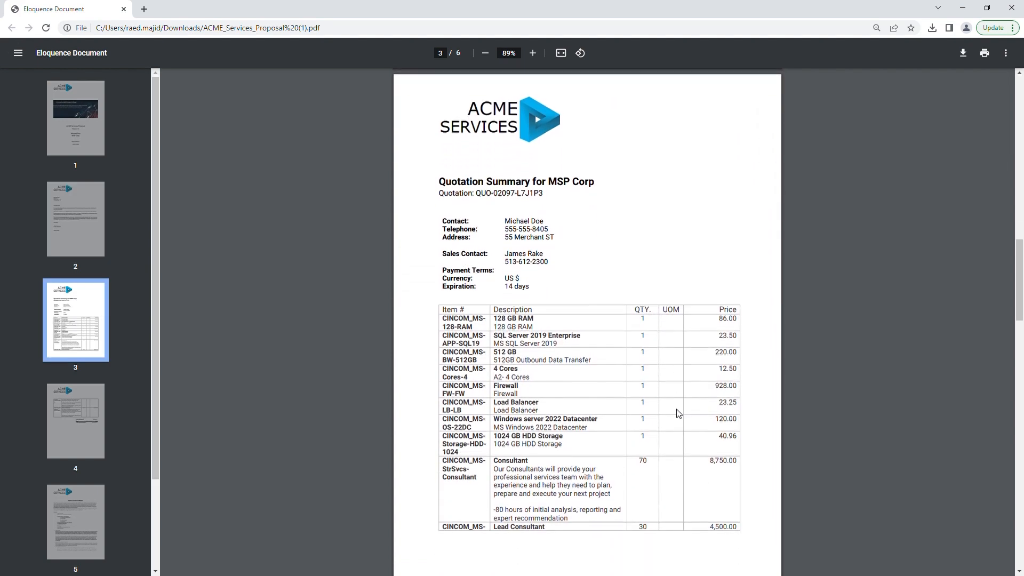
{"action": "scroll", "coordinate": [677, 414], "scroll_direction": "down", "scroll_amount": 5}
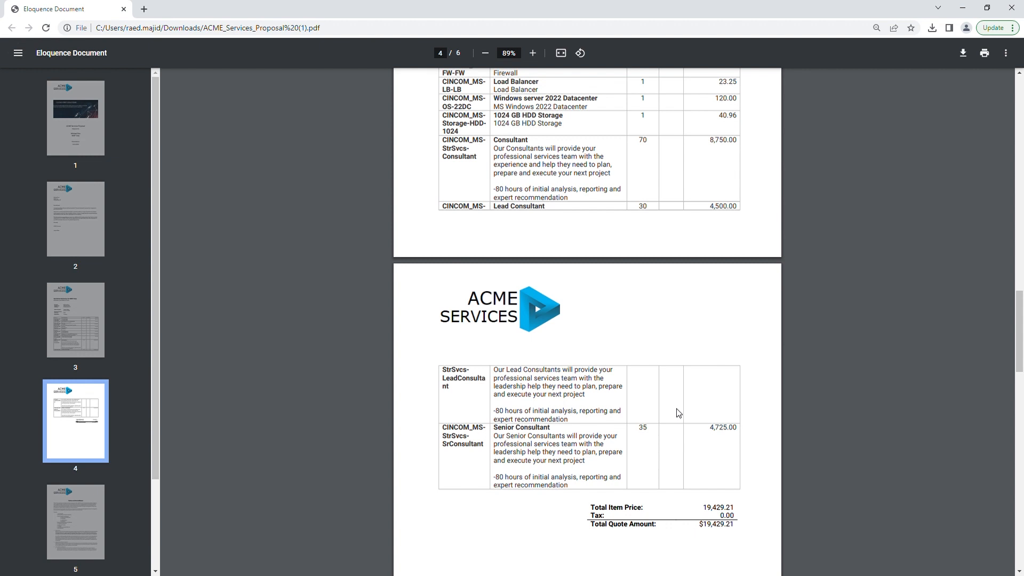
{"action": "scroll", "coordinate": [677, 413], "scroll_direction": "down", "scroll_amount": 4}
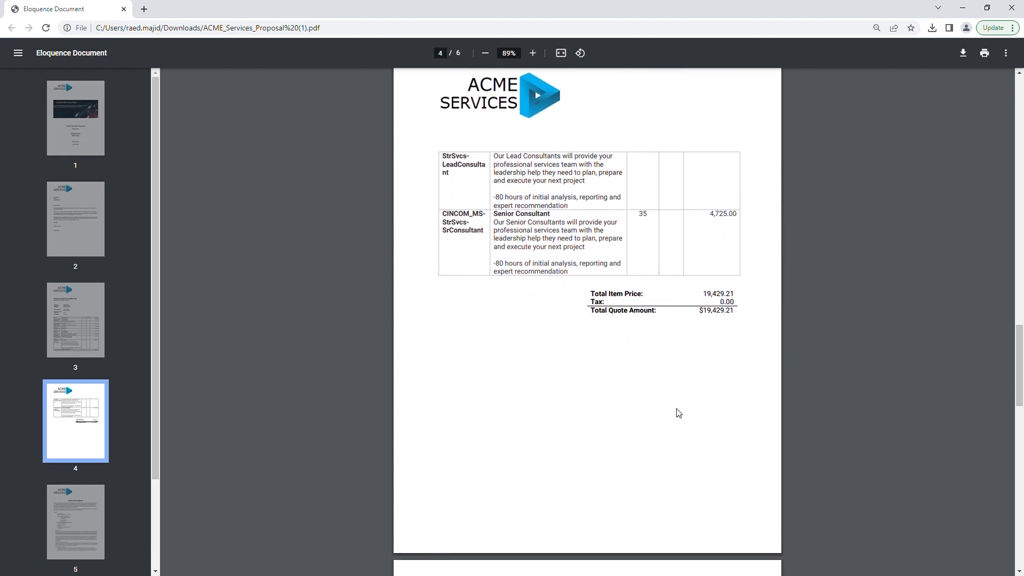
{"action": "scroll", "coordinate": [678, 413], "scroll_direction": "down", "scroll_amount": 9}
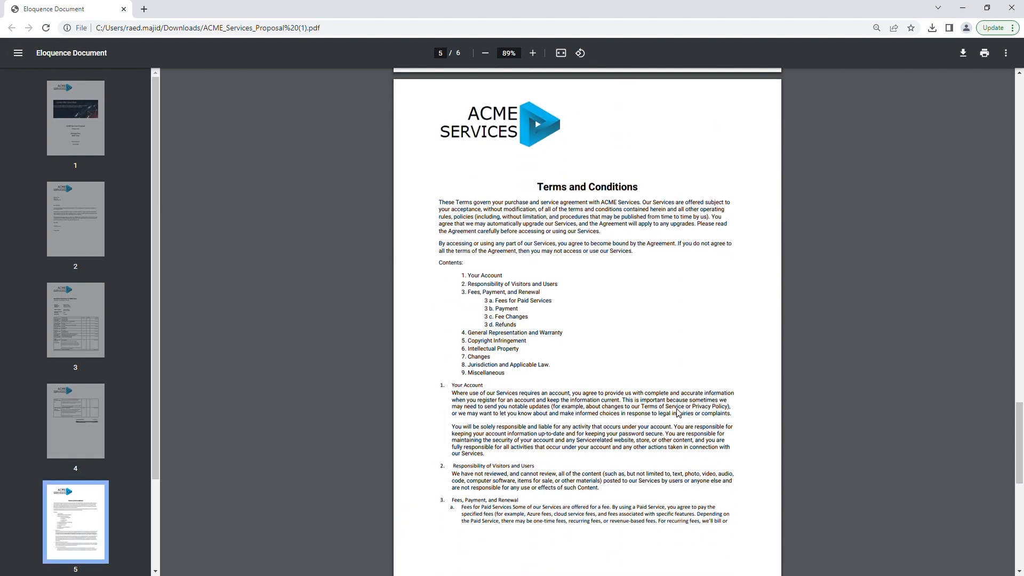
{"action": "scroll", "coordinate": [678, 414], "scroll_direction": "down", "scroll_amount": 6}
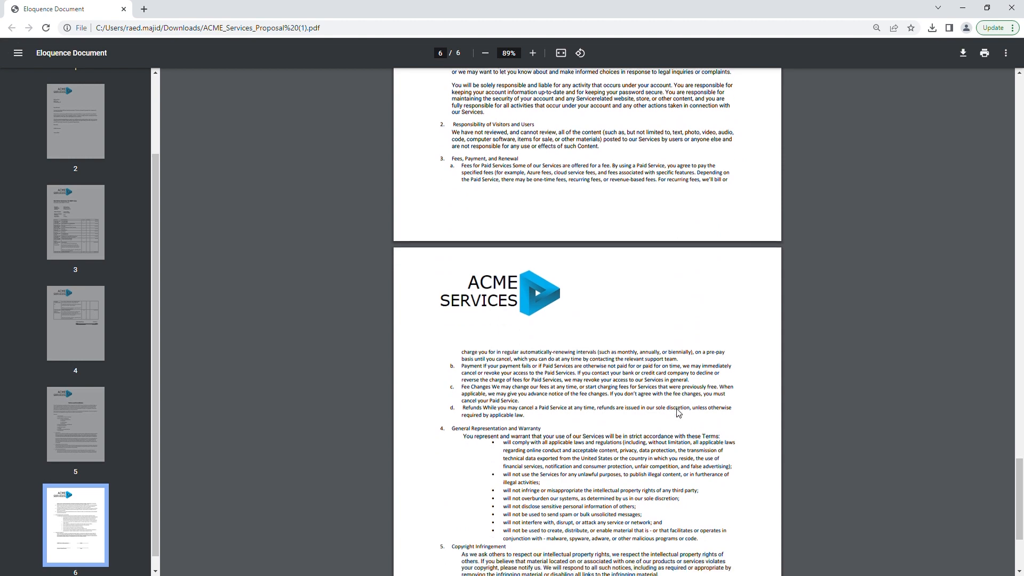
{"action": "scroll", "coordinate": [678, 413], "scroll_direction": "down", "scroll_amount": 3}
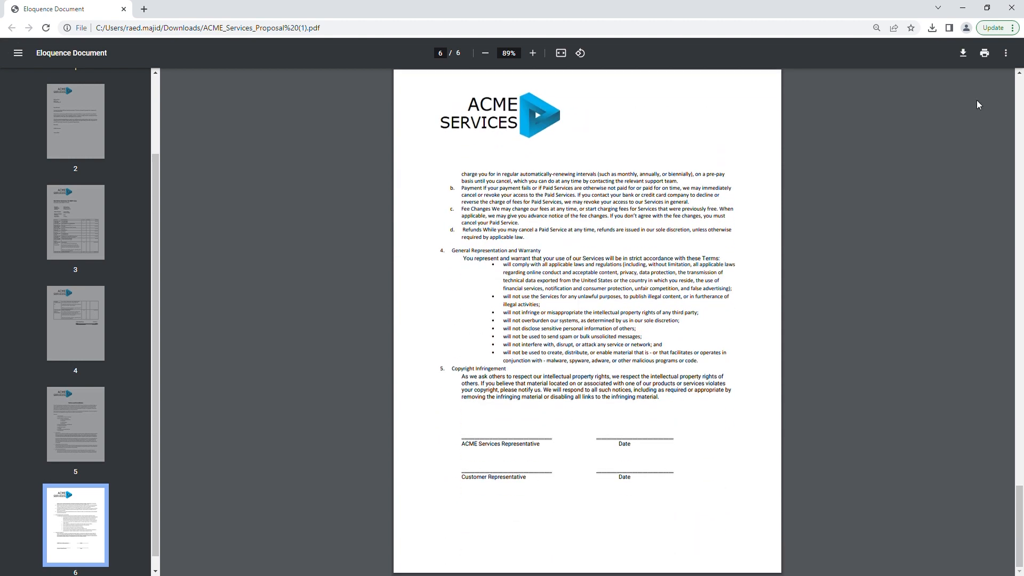